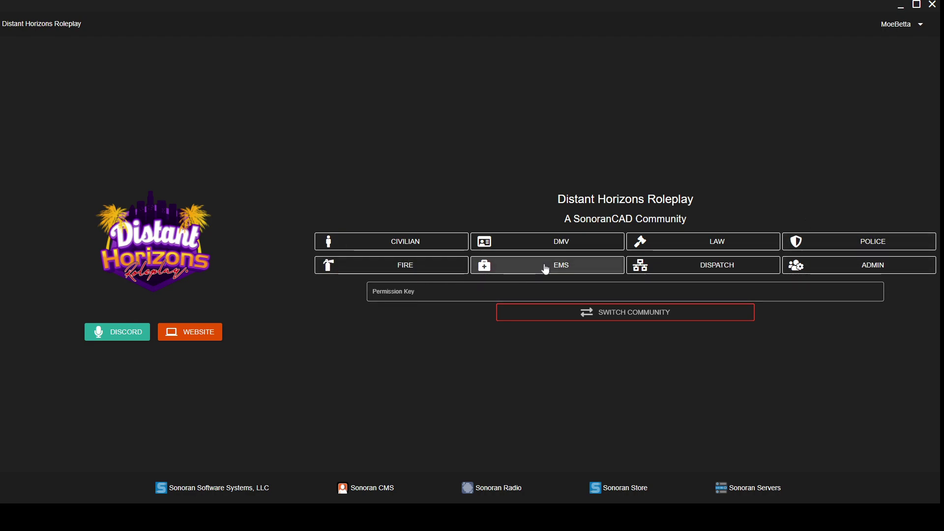
Enter the Distant Horizons Roleplay community's dispatch console through the DISPATCH role
{"action": "left_click", "coordinate": [814, 243]}
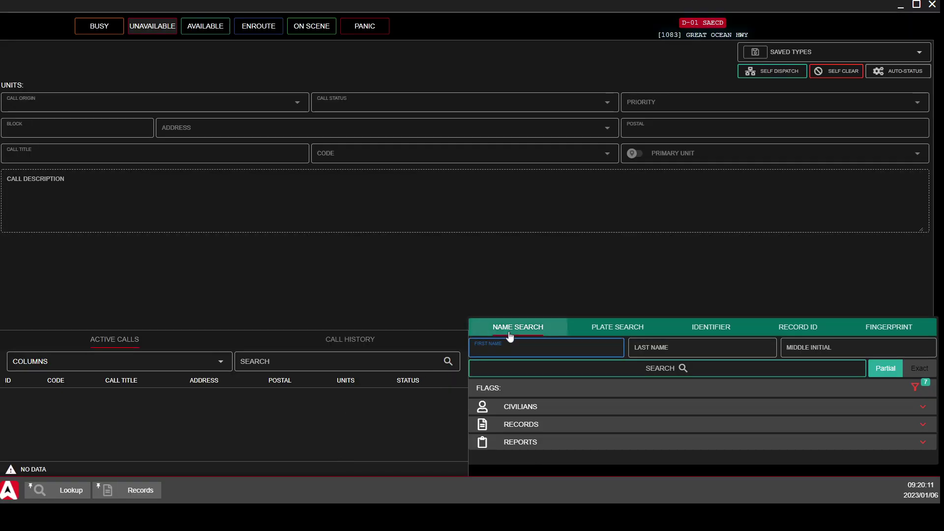
Unlock and close the Lookup and Active Calls panels, then start a Self Dispatch form
{"action": "right_click", "coordinate": [570, 334]}
{"action": "left_click", "coordinate": [621, 338]}
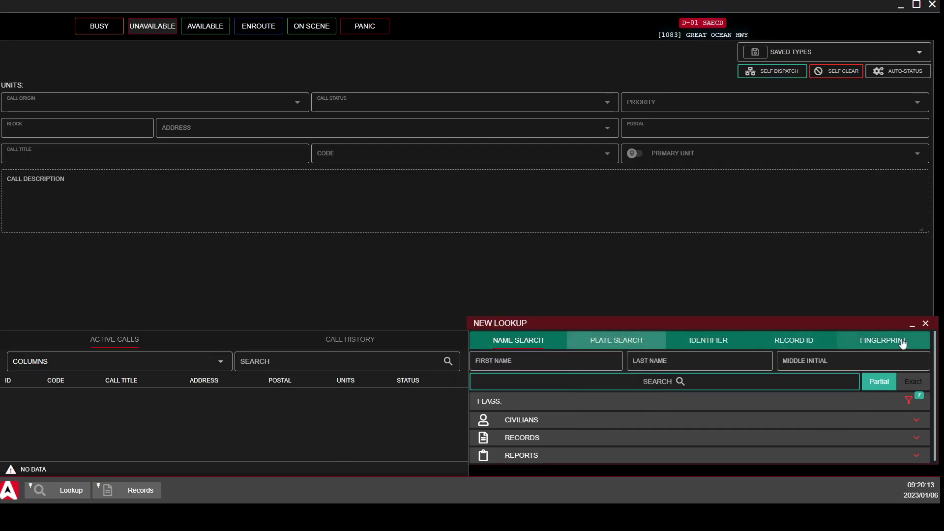
{"action": "left_click", "coordinate": [926, 323]}
{"action": "right_click", "coordinate": [333, 337]}
{"action": "left_click", "coordinate": [386, 339]}
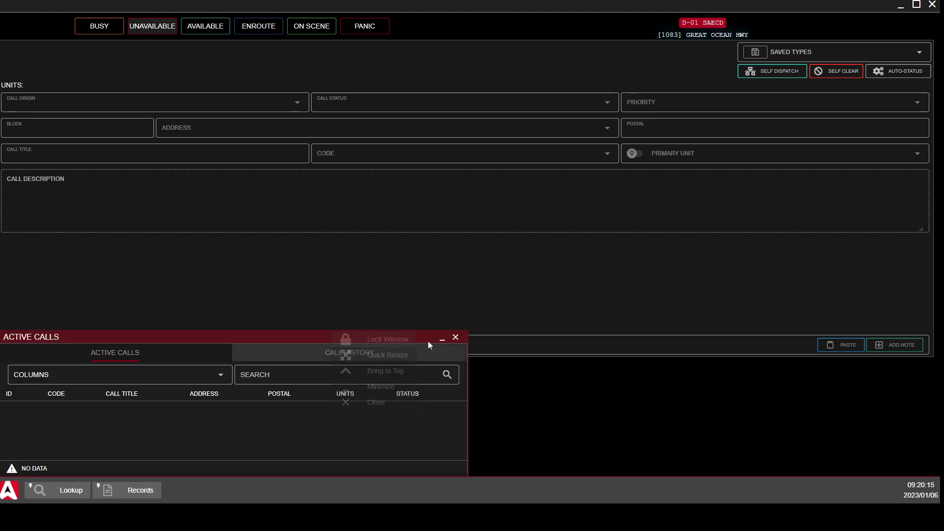
{"action": "left_click", "coordinate": [456, 337]}
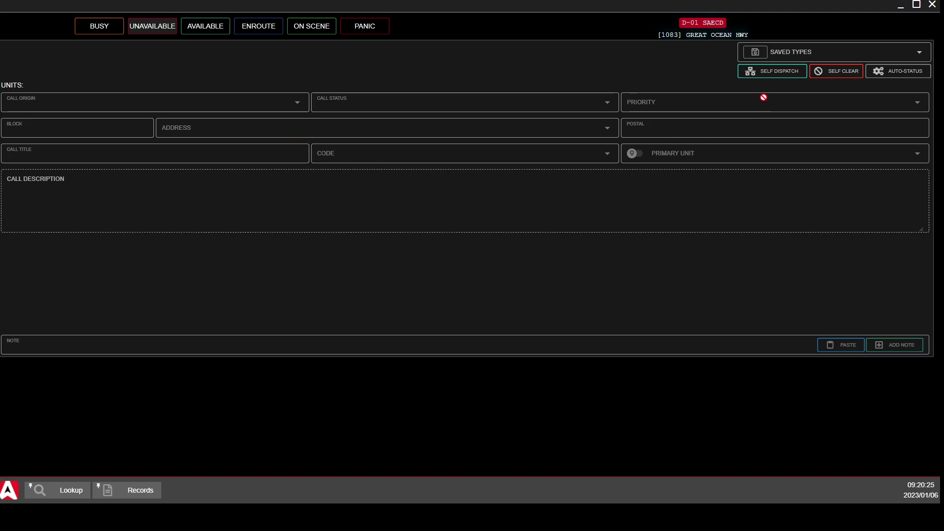
{"action": "left_click", "coordinate": [767, 75]}
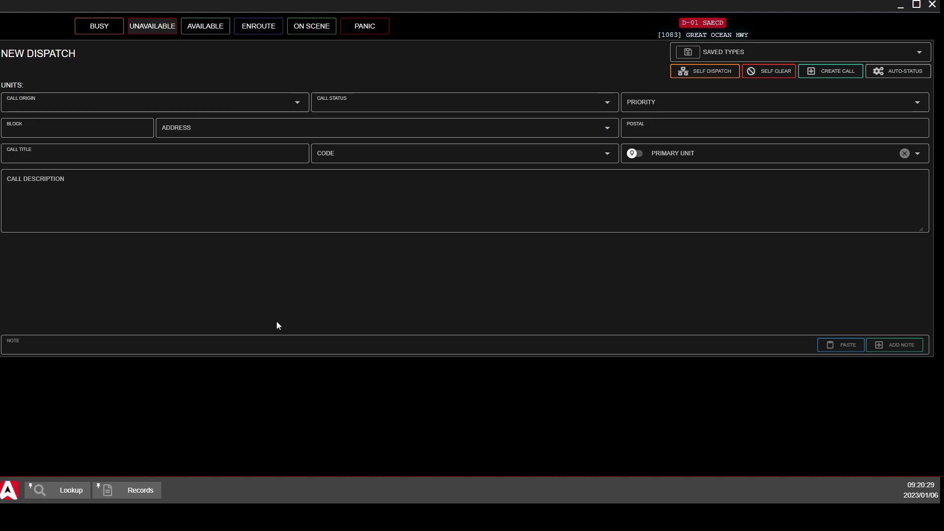
Open the Active Calls window from the Dispatch menu and move it to the bottom right
{"action": "left_click", "coordinate": [9, 490]}
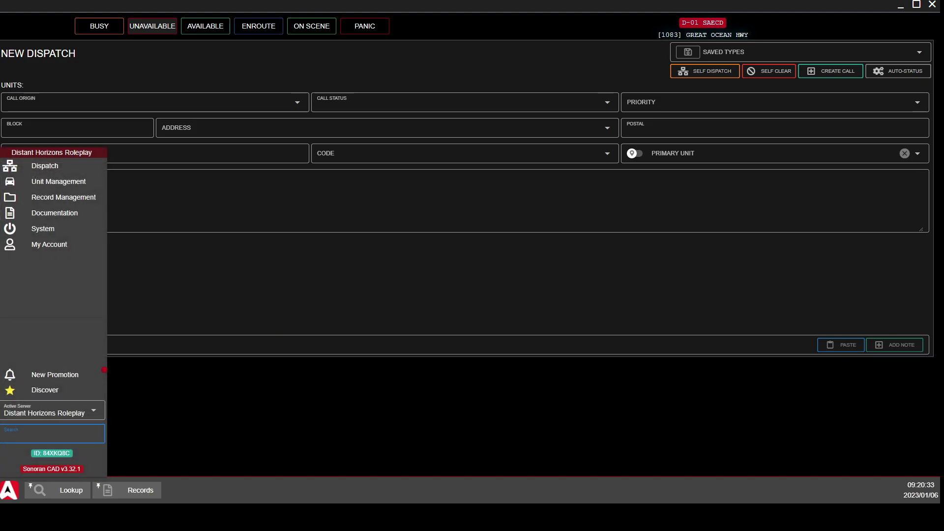
{"action": "left_click", "coordinate": [245, 500]}
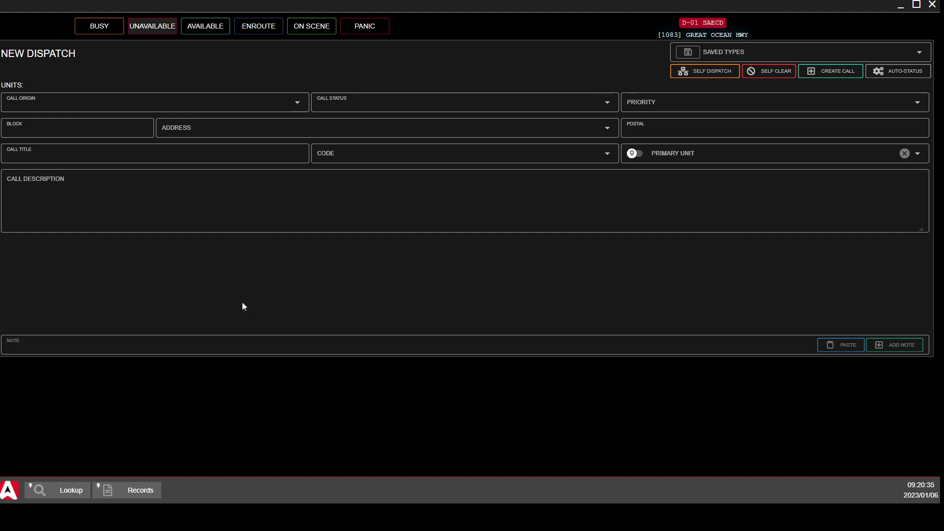
{"action": "left_click", "coordinate": [9, 492]}
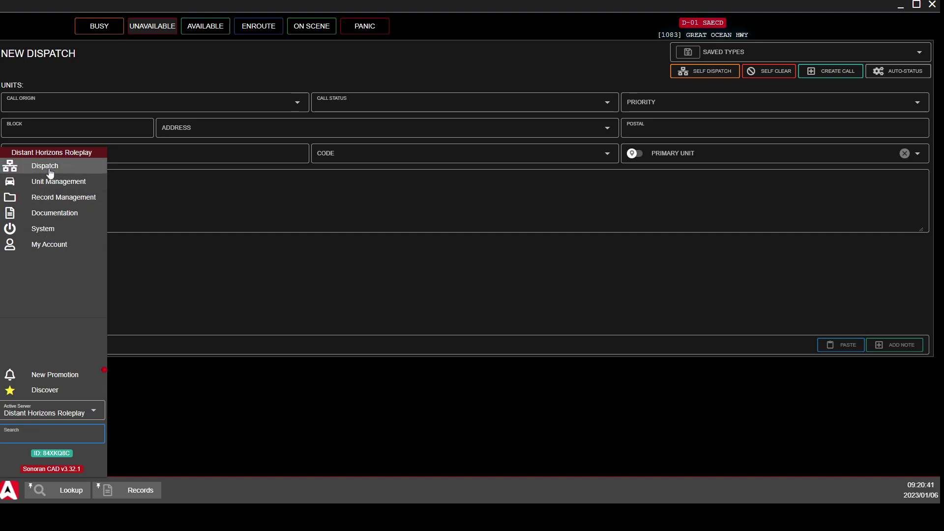
{"action": "mouse_move", "coordinate": [51, 174]}
{"action": "left_click", "coordinate": [140, 168]}
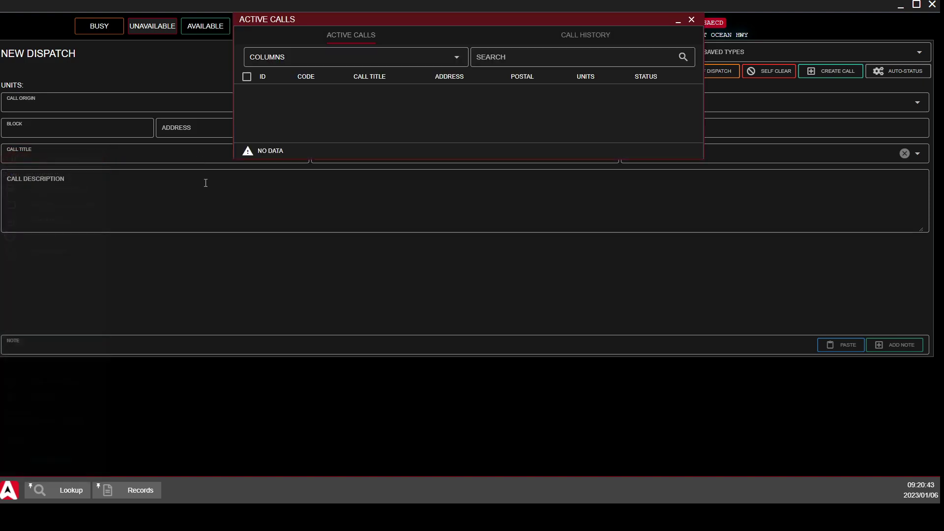
{"action": "left_click_drag", "start_coordinate": [503, 21], "coordinate": [736, 339]}
Open the Emergency Calls window and move it to the bottom left
{"action": "left_click", "coordinate": [8, 482]}
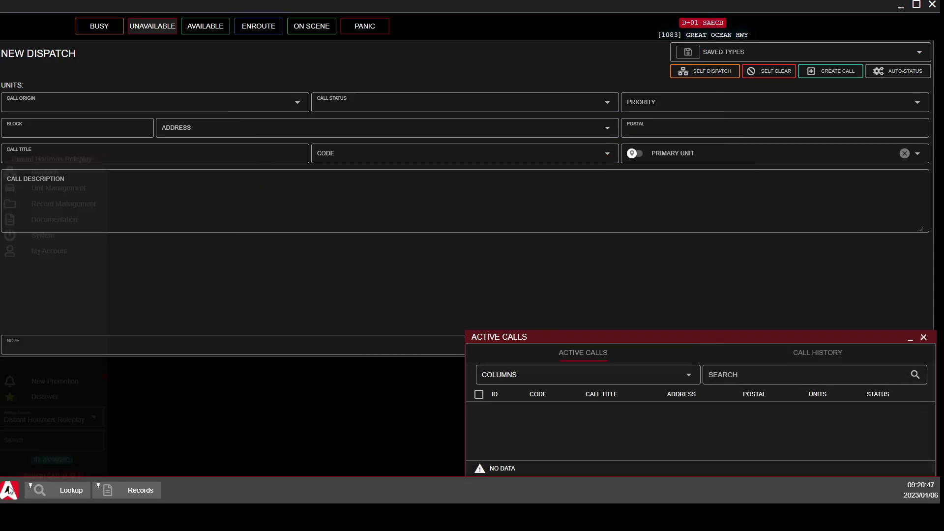
{"action": "mouse_move", "coordinate": [44, 165]}
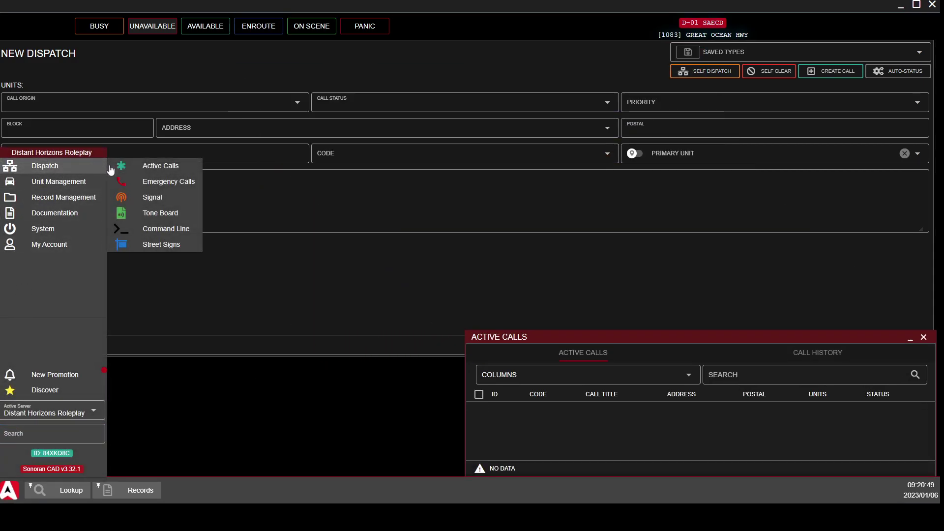
{"action": "left_click", "coordinate": [168, 182]}
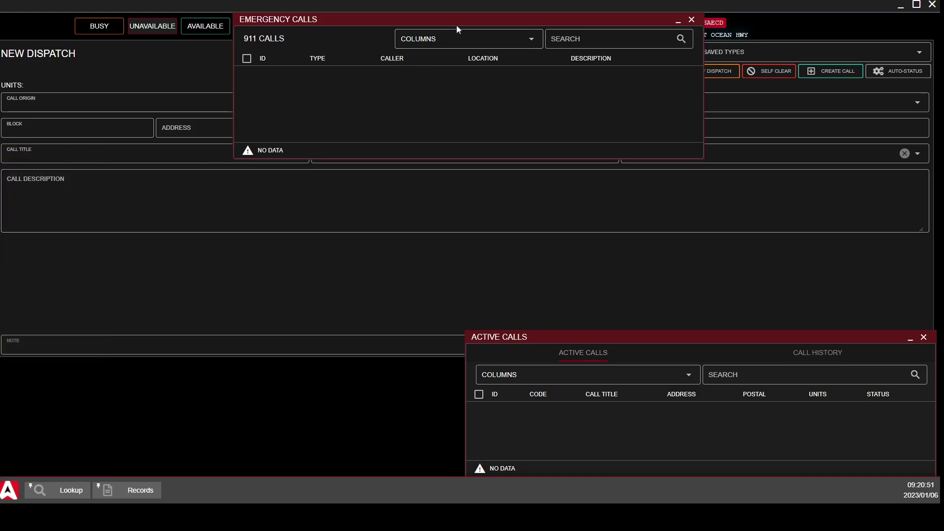
{"action": "left_click_drag", "start_coordinate": [460, 18], "coordinate": [224, 333]}
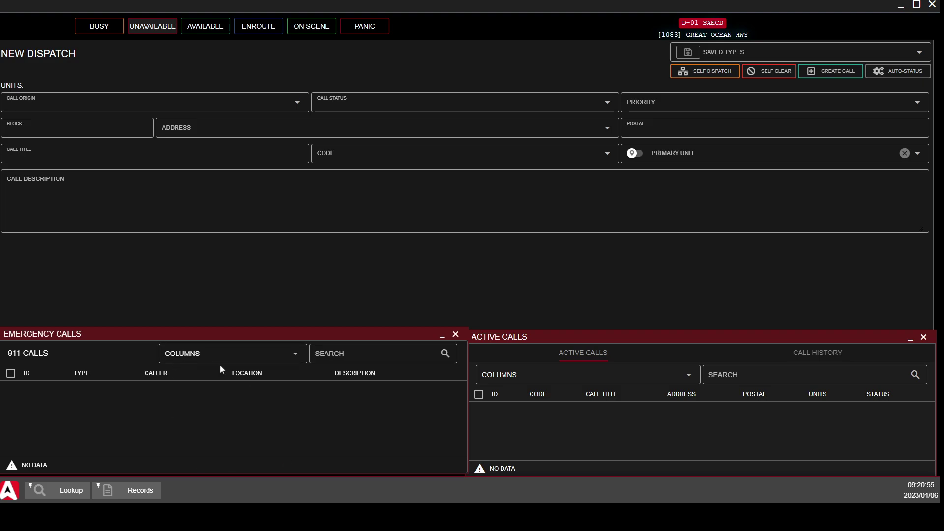
{"action": "left_click", "coordinate": [9, 490]}
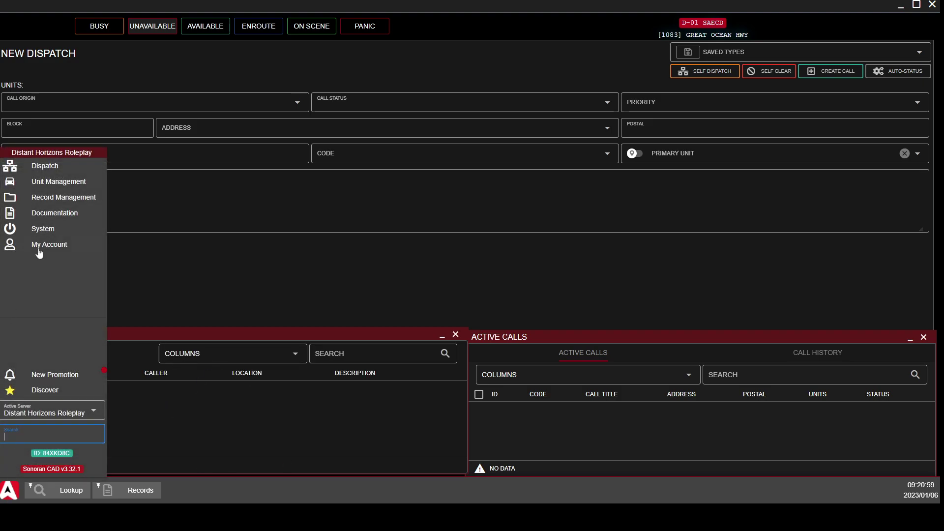
Review the Active Units list under Unit Management, then close it
{"action": "left_click", "coordinate": [55, 183]}
{"action": "left_click", "coordinate": [113, 183]}
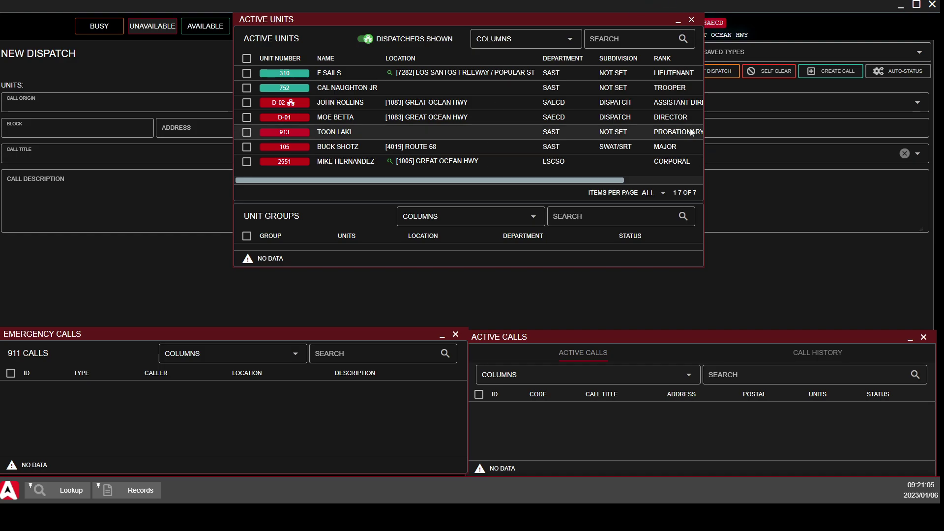
{"action": "left_click", "coordinate": [692, 19]}
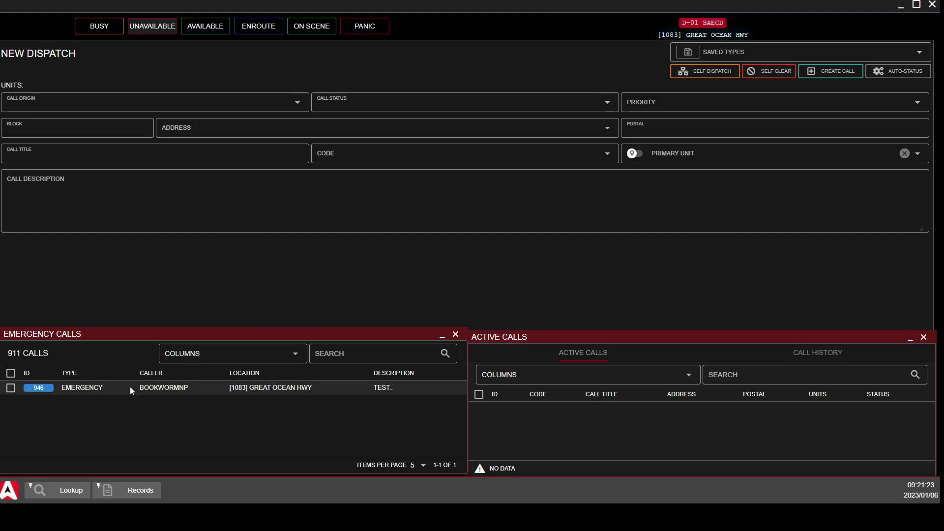
Lock and then unlock the Emergency Calls window, then minimize it
{"action": "right_click", "coordinate": [281, 336]}
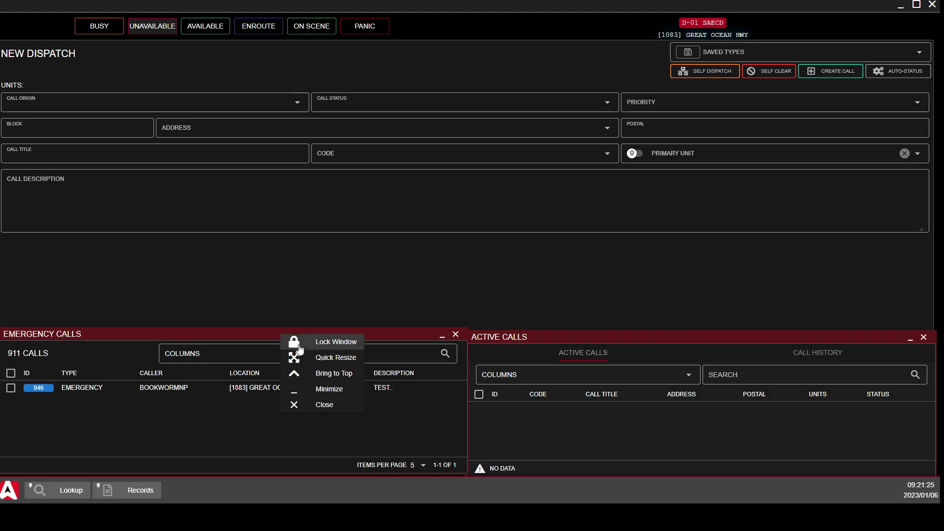
{"action": "left_click", "coordinate": [324, 341]}
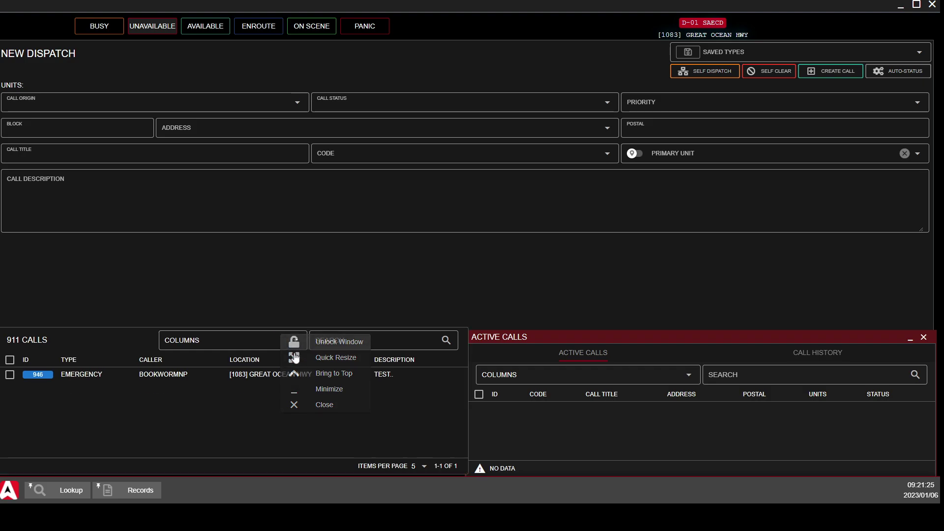
{"action": "right_click", "coordinate": [81, 345]}
{"action": "left_click", "coordinate": [123, 351]}
{"action": "right_click", "coordinate": [108, 336]}
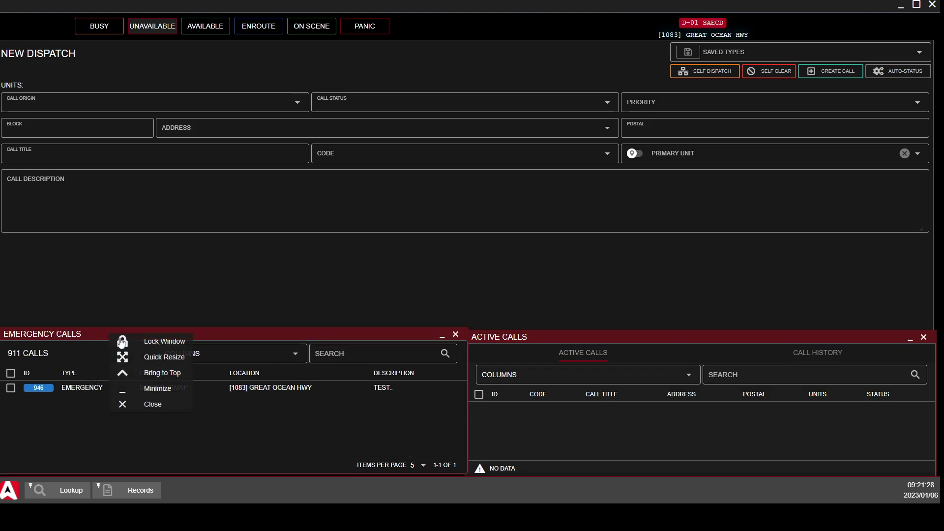
{"action": "left_click", "coordinate": [143, 394]}
Pin Emergency Calls to the taskbar, restore it, and Quick Resize the window
{"action": "right_click", "coordinate": [210, 495]}
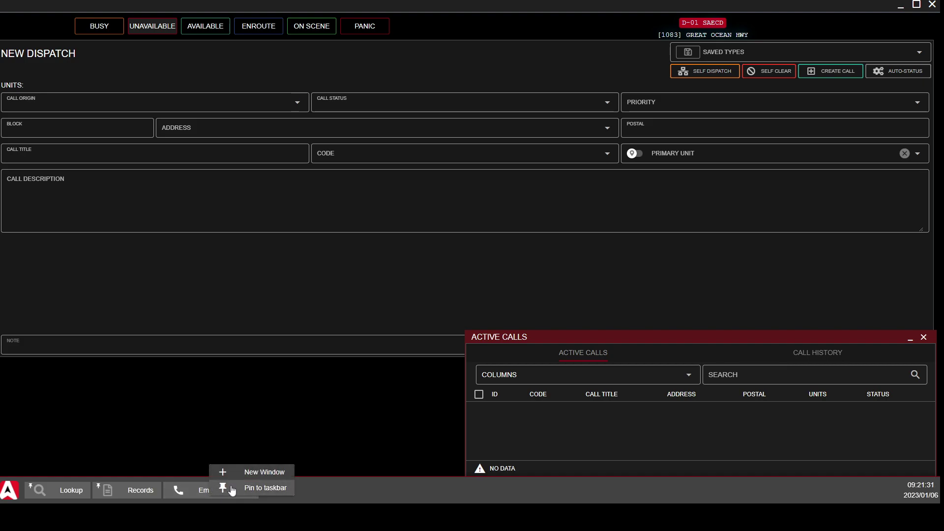
{"action": "left_click", "coordinate": [232, 490]}
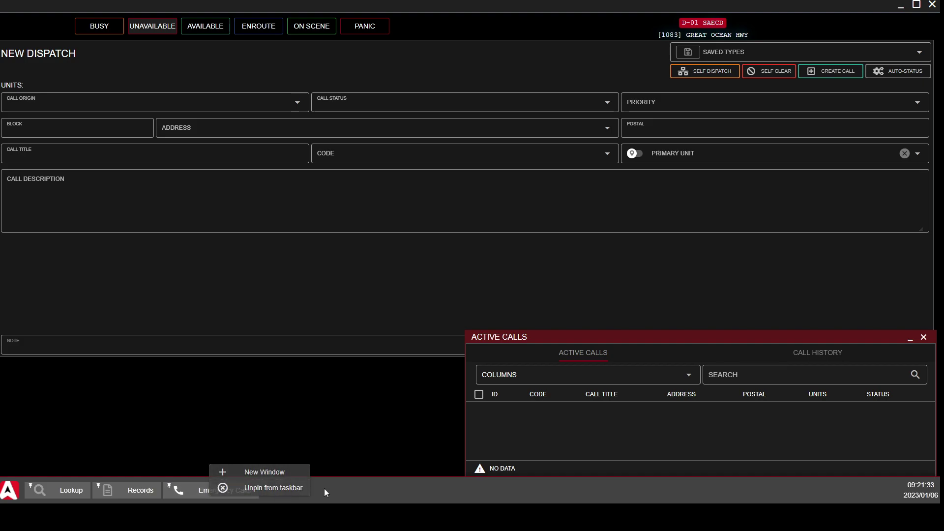
{"action": "left_click", "coordinate": [324, 488]}
{"action": "left_click", "coordinate": [251, 492]}
{"action": "right_click", "coordinate": [242, 333]}
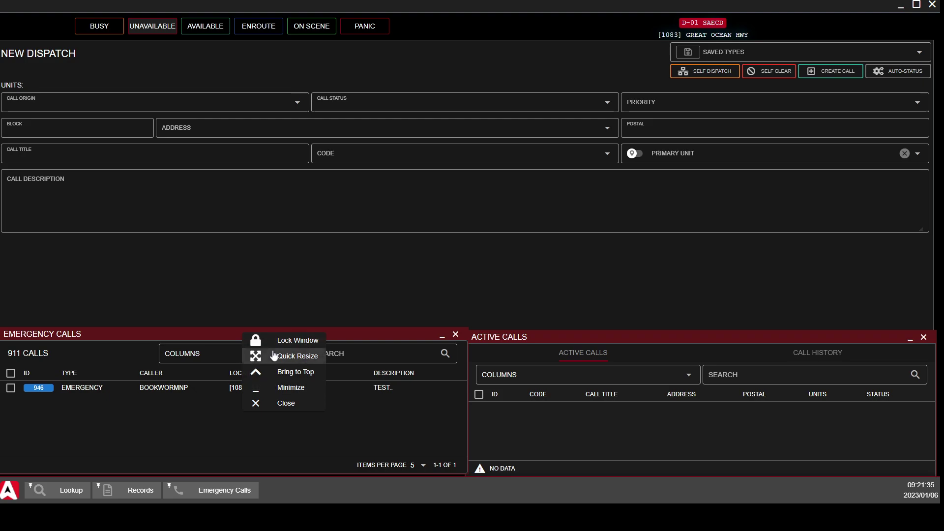
{"action": "left_click", "coordinate": [275, 355]}
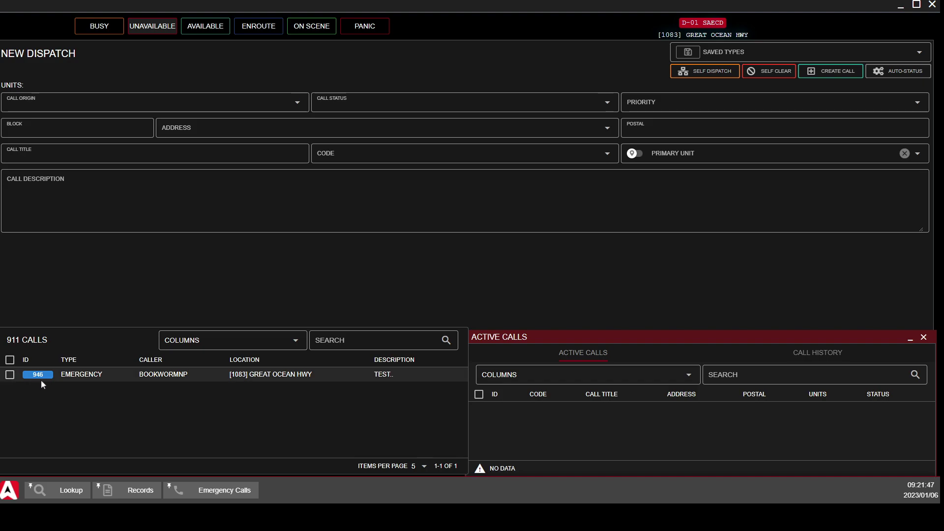
Load 911 call 946 into the dispatch form with status Active and priority 3
{"action": "right_click", "coordinate": [72, 377]}
{"action": "left_click", "coordinate": [95, 387]}
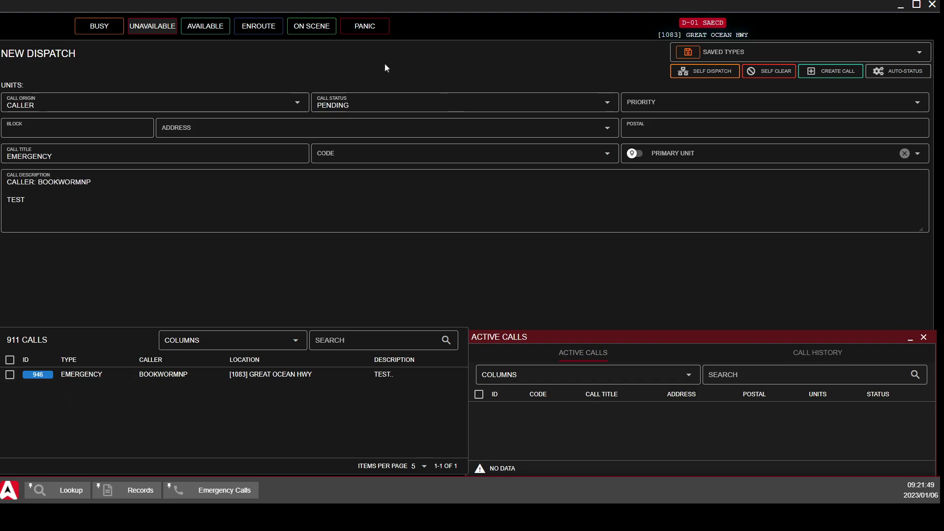
{"action": "left_click", "coordinate": [352, 105]}
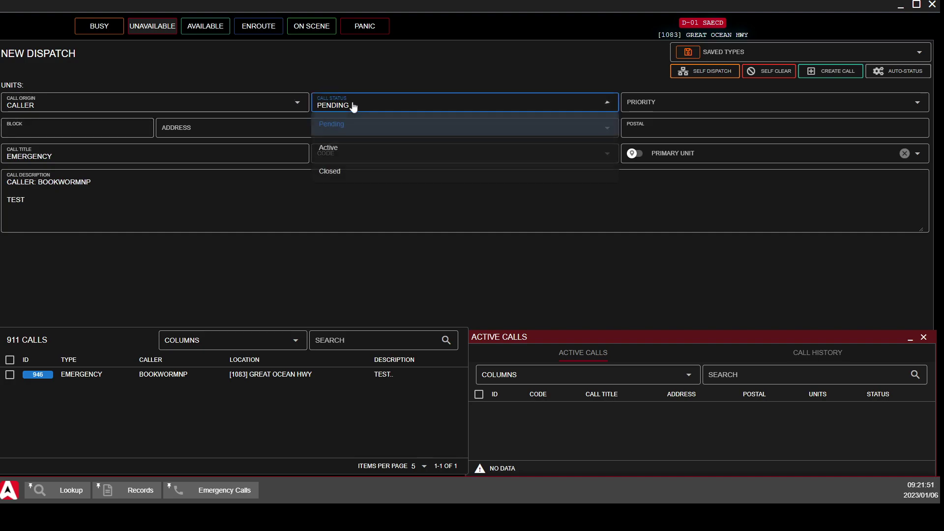
{"action": "left_click", "coordinate": [354, 155]}
{"action": "left_click", "coordinate": [685, 110]}
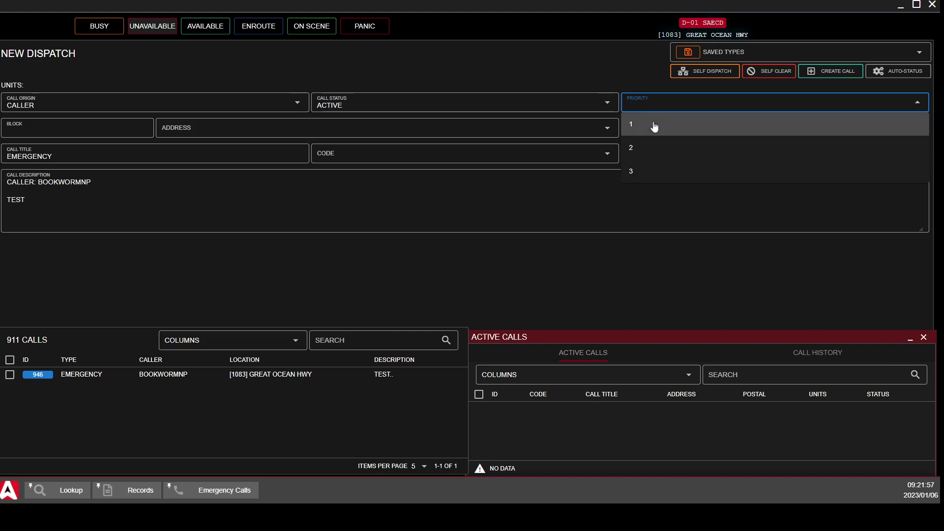
{"action": "left_click", "coordinate": [654, 172]}
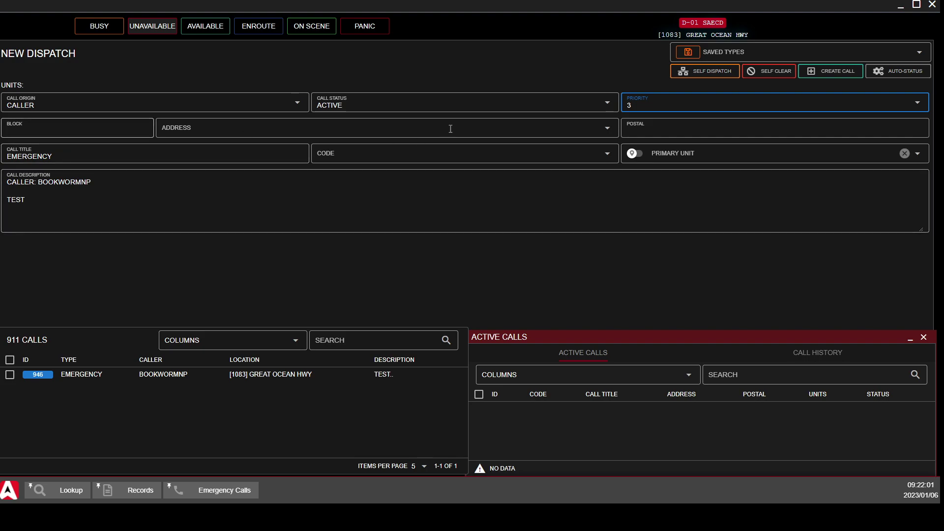
Enter postal 1083, address Route 1, and code 10-14: Citizen Assist
{"action": "left_click", "coordinate": [674, 126]}
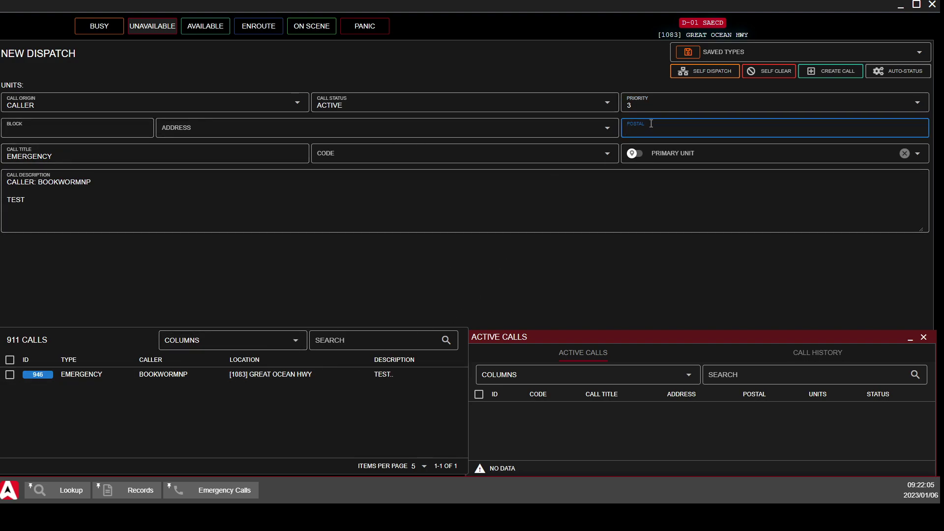
{"action": "type", "text": "1083"}
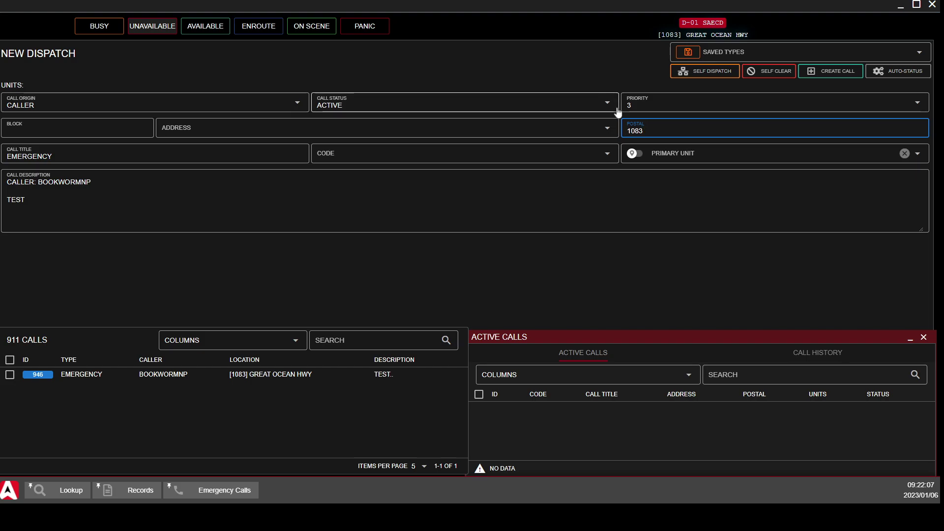
{"action": "left_click", "coordinate": [517, 136]}
{"action": "type", "text": "GRWA"}
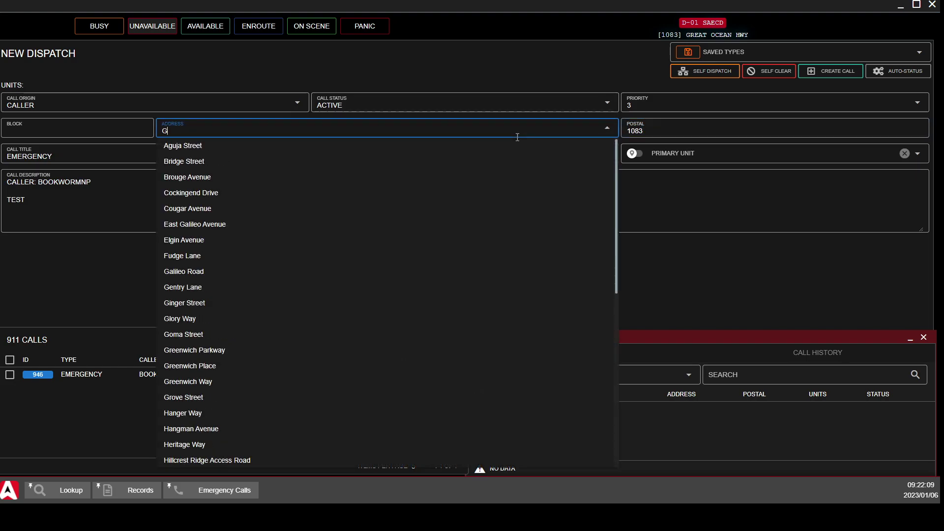
{"action": "key", "text": "BackSpace"}
{"action": "key", "text": "BackSpace"}
{"action": "type", "text": "E"}
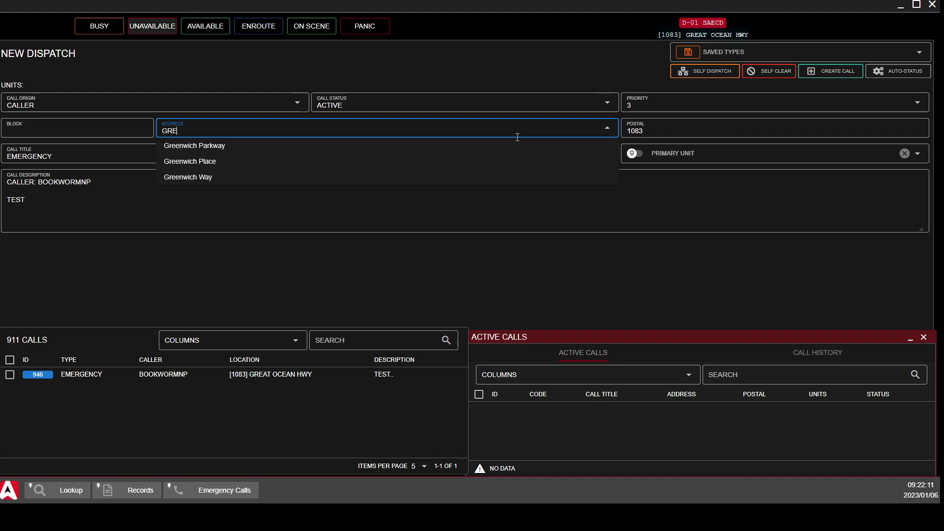
{"action": "key", "text": "BackSpace"}
{"action": "key", "text": "BackSpace"}
{"action": "key", "text": "BackSpace"}
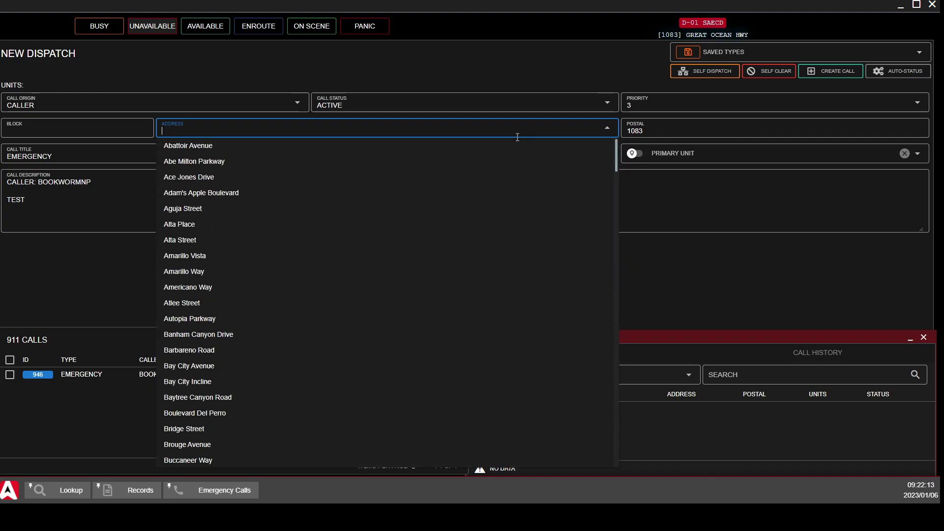
{"action": "type", "text": "ROUTE"}
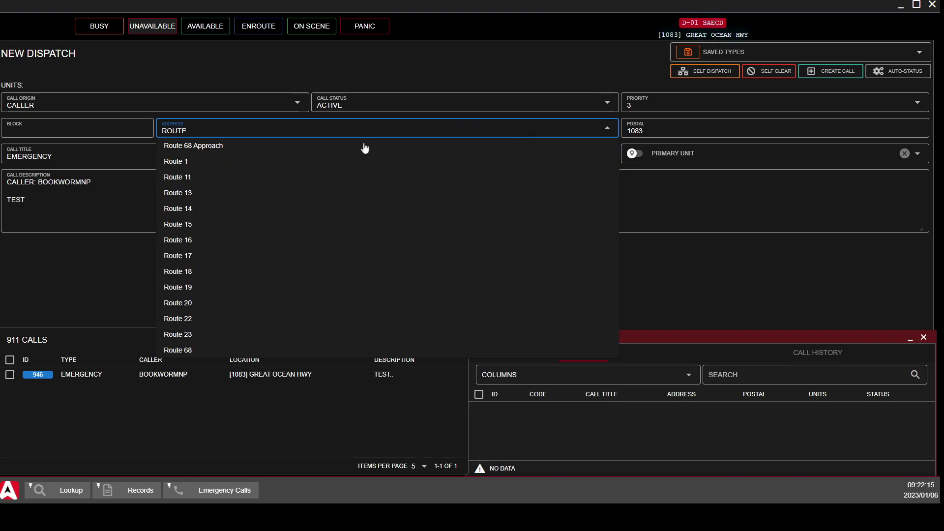
{"action": "left_click", "coordinate": [297, 162]}
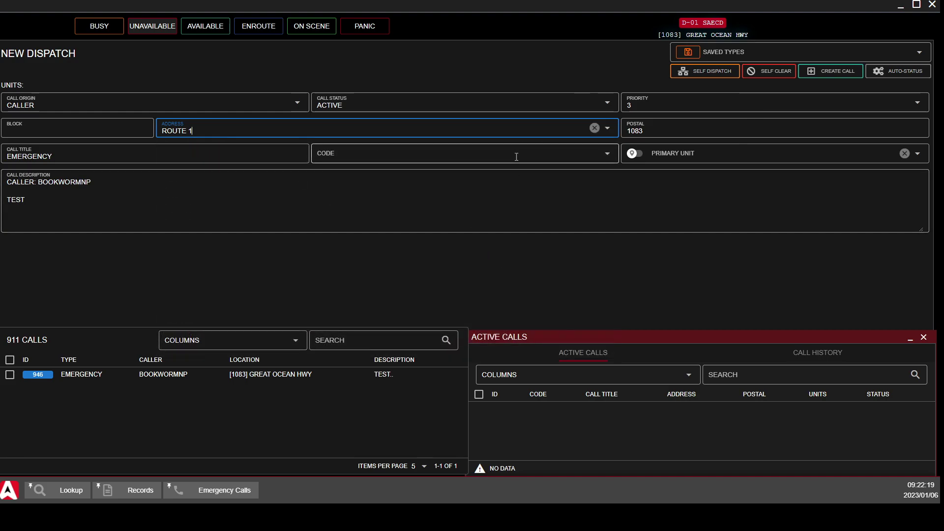
{"action": "left_click", "coordinate": [608, 155]}
{"action": "left_click", "coordinate": [359, 375]}
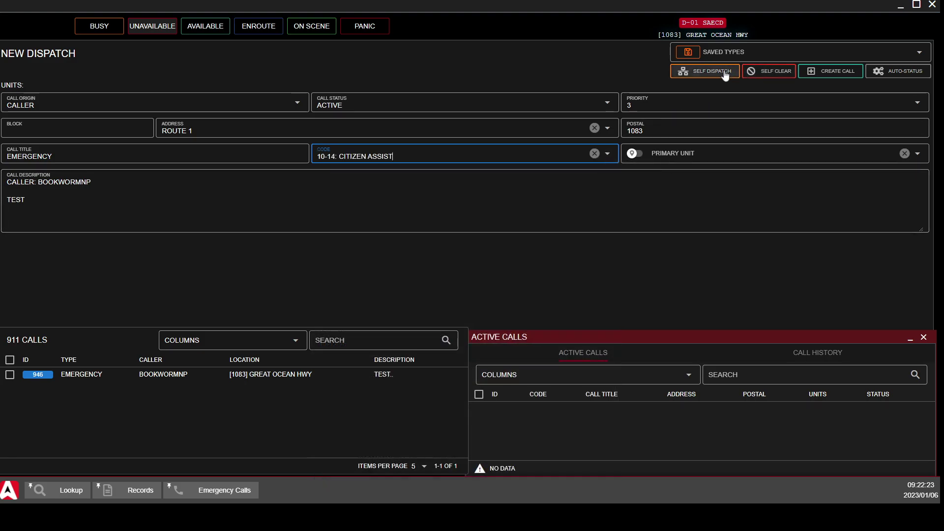
Create dispatch #947 with unit D-01 attached, then focus the call description
{"action": "left_click", "coordinate": [848, 75]}
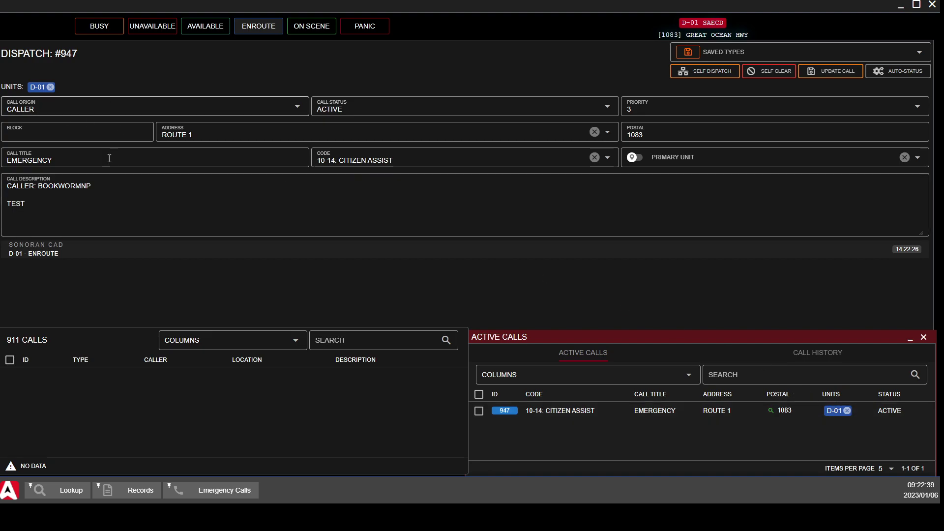
{"action": "left_click", "coordinate": [107, 198]}
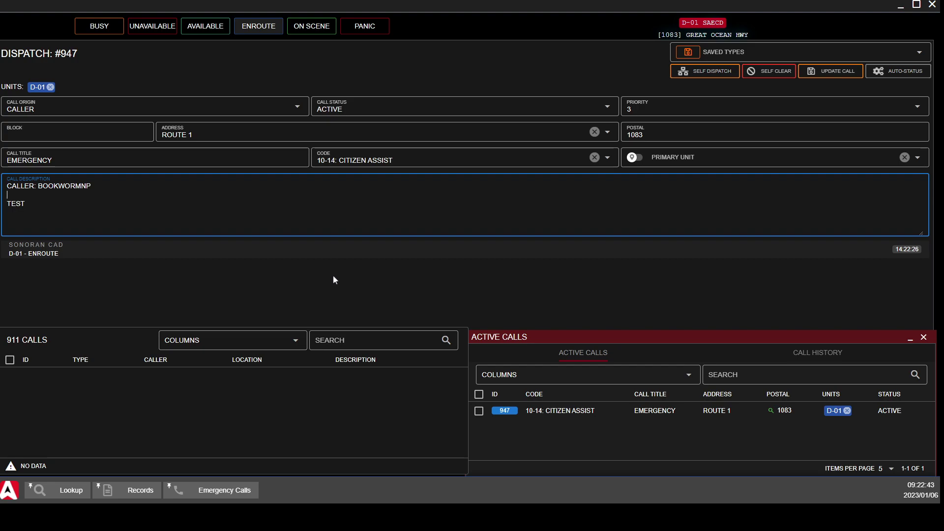
Self-clear unit D-01 from call 947, then reattach it with Attach to Call
{"action": "left_click", "coordinate": [784, 74]}
{"action": "left_click", "coordinate": [519, 278]}
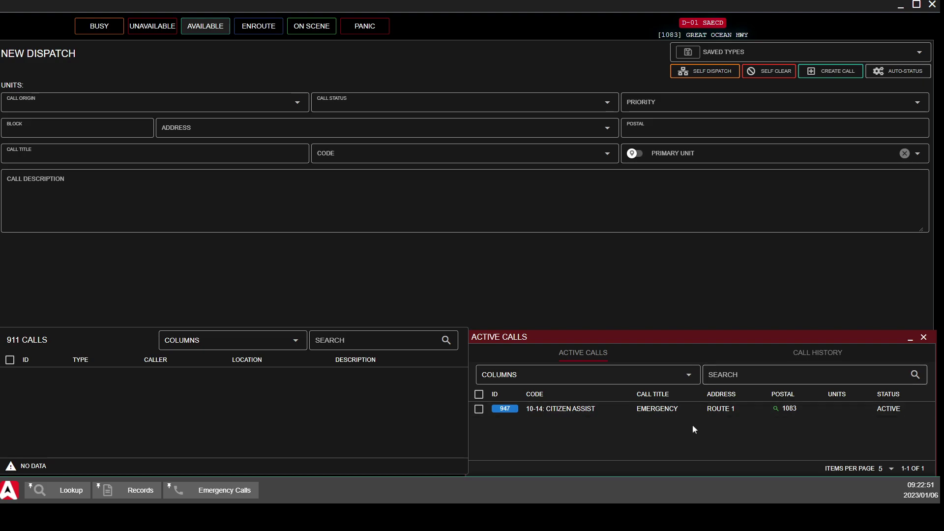
{"action": "right_click", "coordinate": [558, 411]}
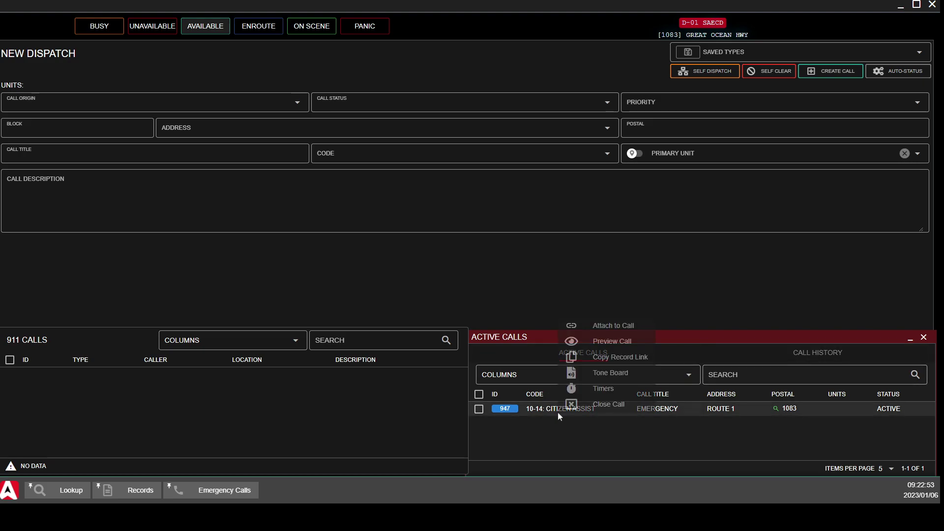
{"action": "left_click", "coordinate": [608, 325]}
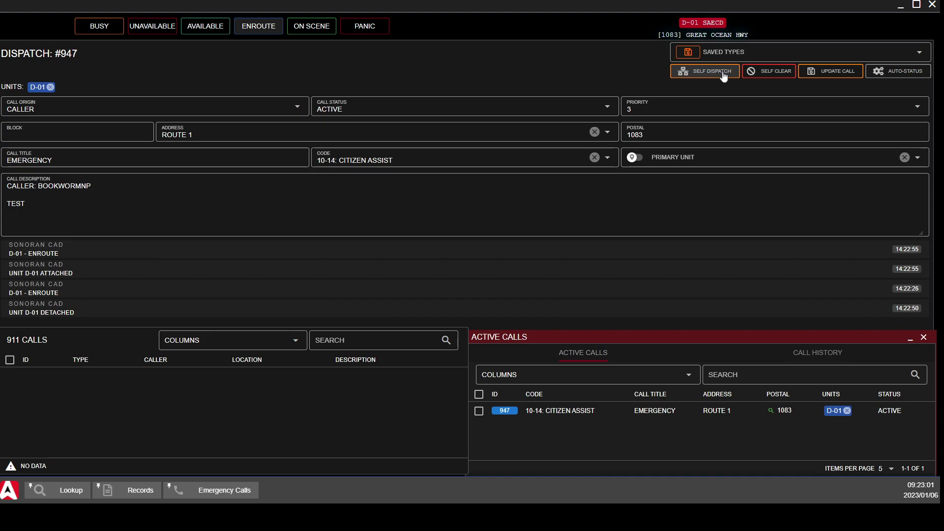
Change call 947's status to Closed and update the call
{"action": "left_click", "coordinate": [608, 106]}
{"action": "left_click", "coordinate": [425, 174]}
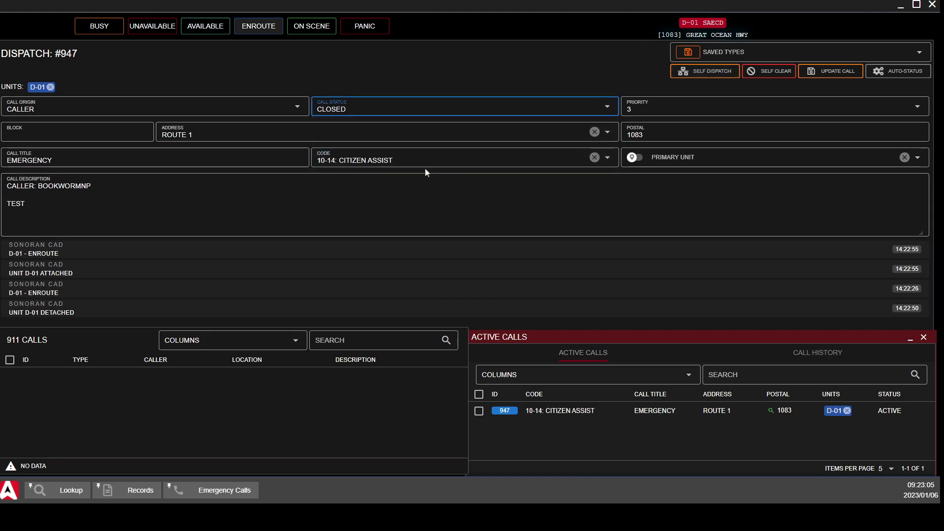
{"action": "left_click", "coordinate": [837, 72]}
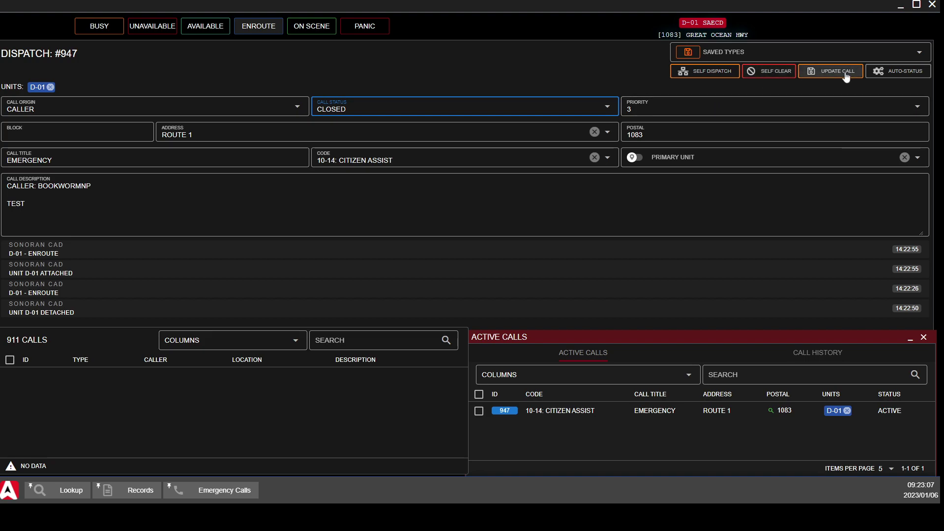
Preview call 947 from Call History, then close the preview and its options menu
{"action": "left_click", "coordinate": [797, 352]}
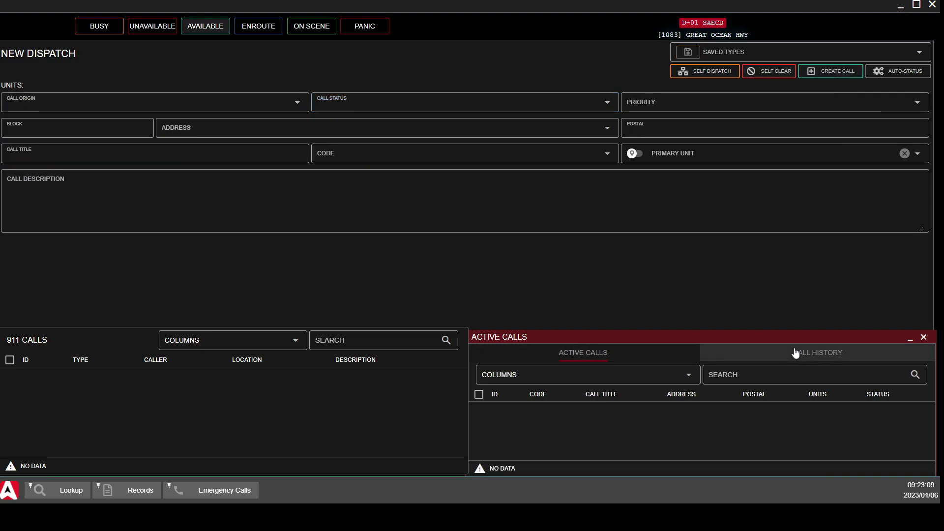
{"action": "right_click", "coordinate": [745, 407]}
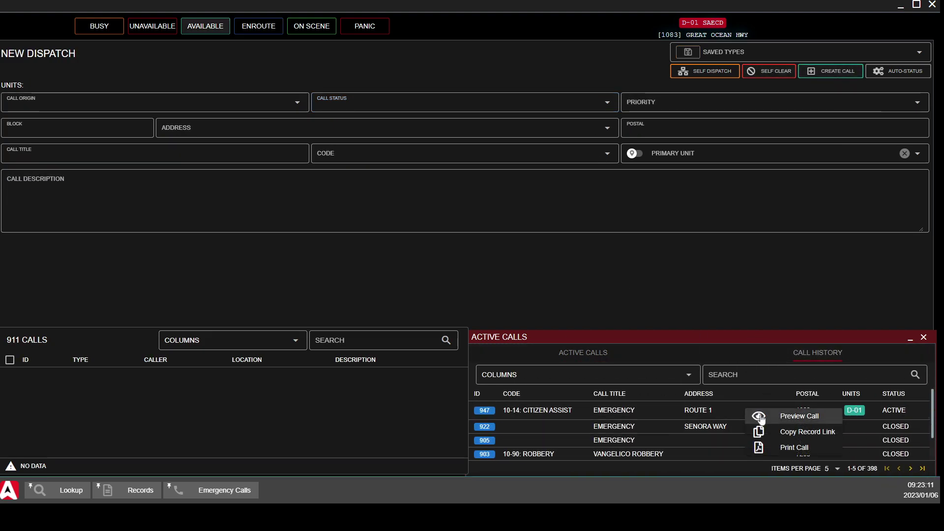
{"action": "left_click", "coordinate": [786, 416]}
{"action": "left_click", "coordinate": [691, 21]}
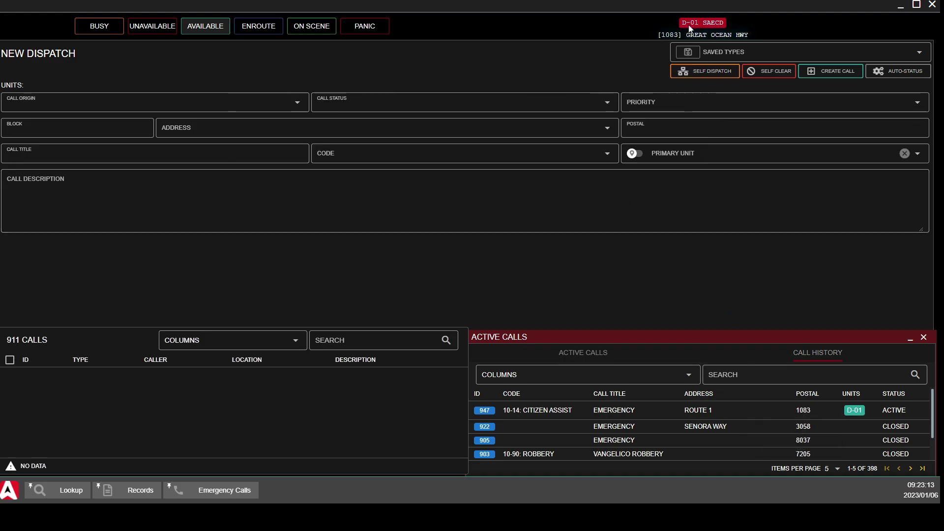
{"action": "right_click", "coordinate": [557, 407]}
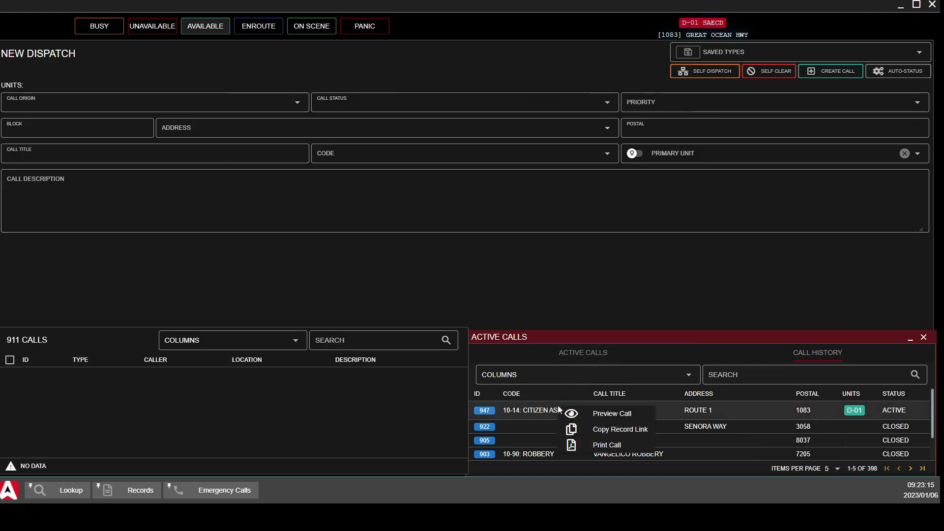
{"action": "left_click", "coordinate": [577, 267]}
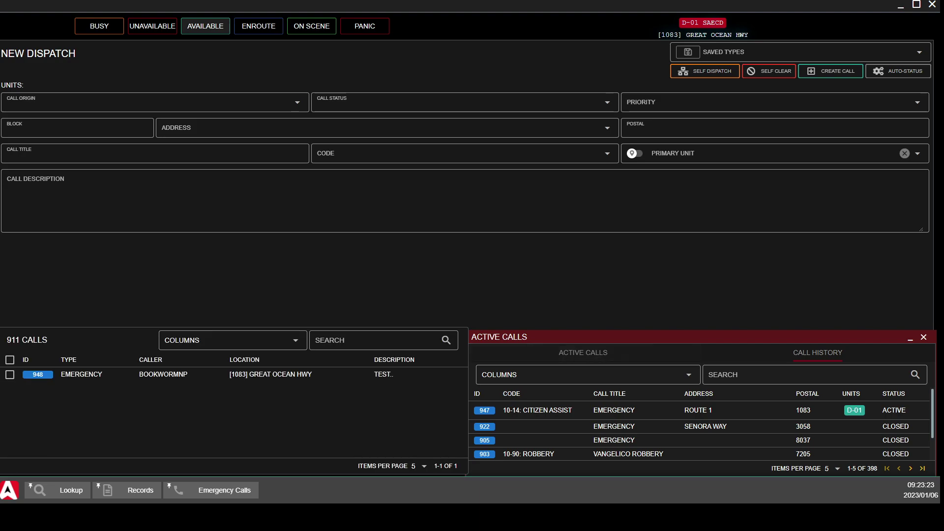
Load 911 call 948 into the dispatch form with status Active
{"action": "right_click", "coordinate": [95, 377]}
{"action": "left_click", "coordinate": [143, 382]}
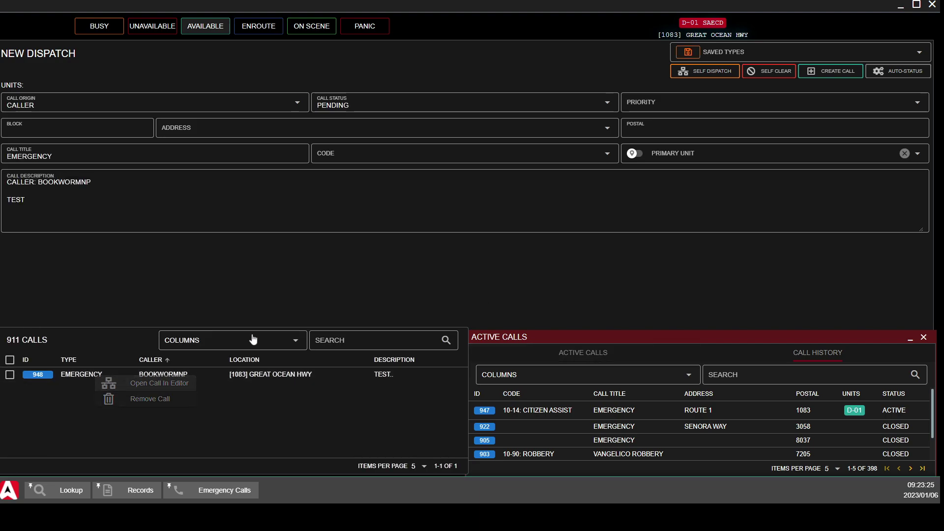
{"action": "left_click", "coordinate": [555, 99]}
{"action": "left_click", "coordinate": [527, 148]}
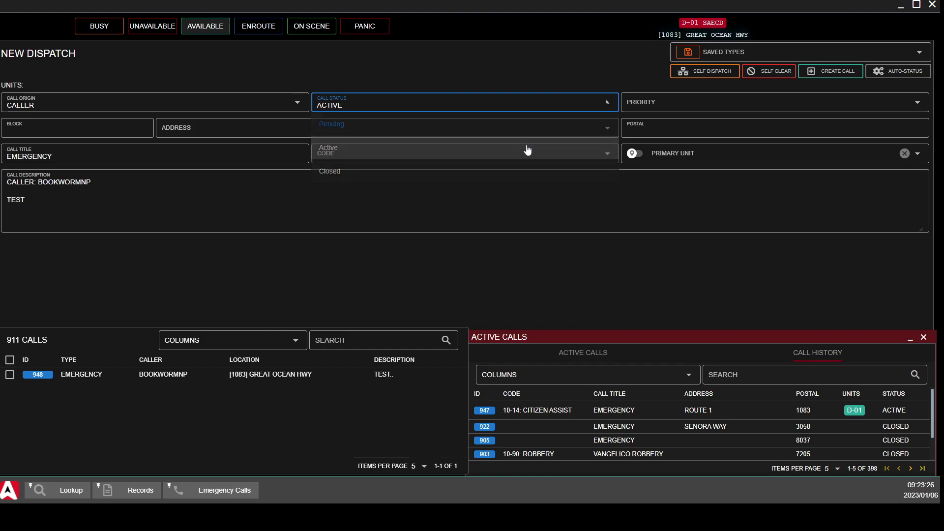
Create emergency call #949 at priority 1 and filter the list to active calls
{"action": "left_click", "coordinate": [735, 108]}
{"action": "left_click", "coordinate": [728, 131]}
{"action": "left_click", "coordinate": [831, 71]}
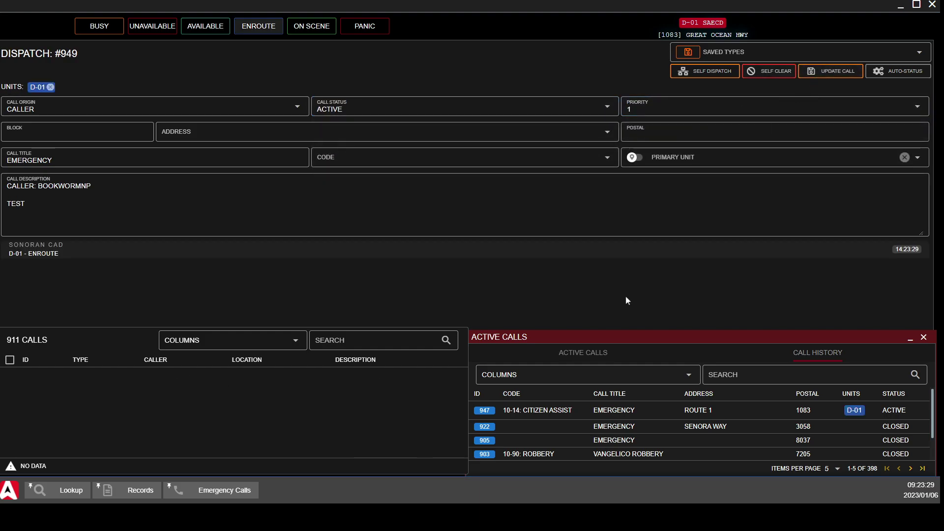
{"action": "left_click", "coordinate": [596, 353]}
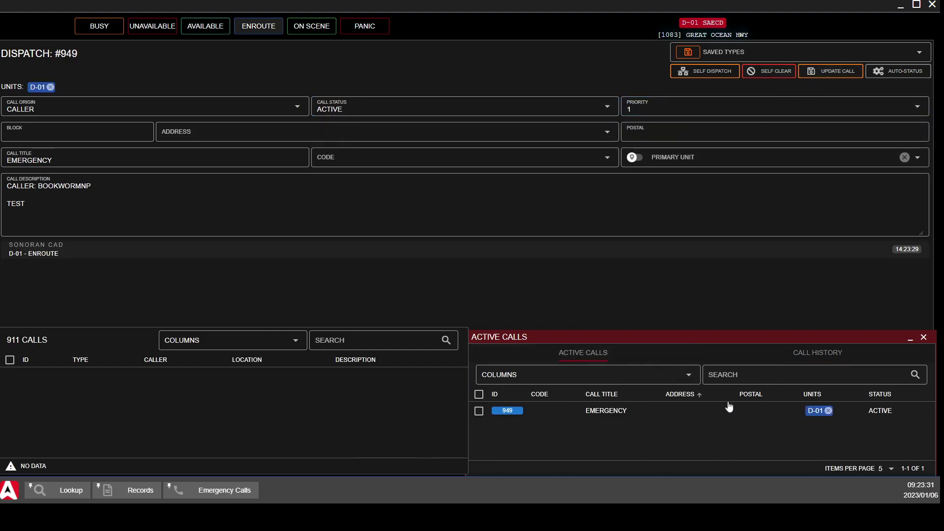
Attach unit D-01 to call #949, mark it On Scene, then self-clear and detach it
{"action": "left_click", "coordinate": [828, 411]}
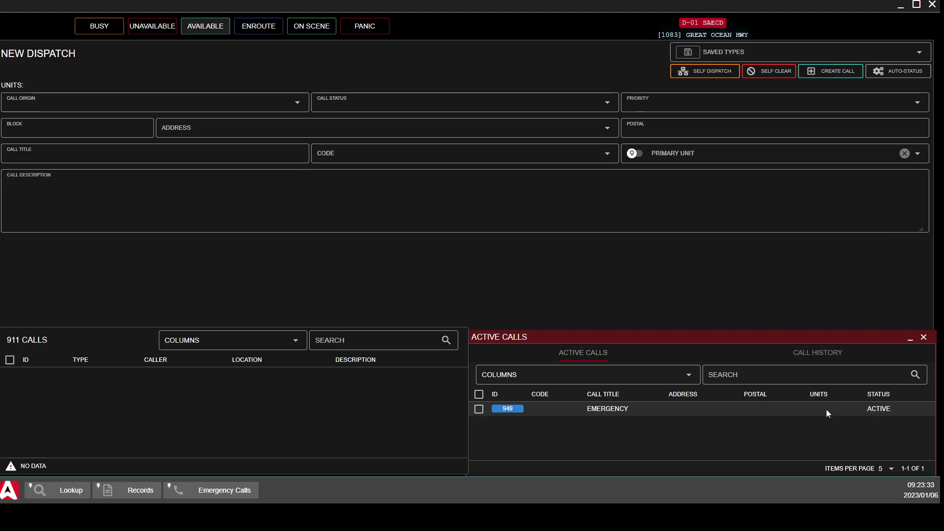
{"action": "right_click", "coordinate": [559, 410]}
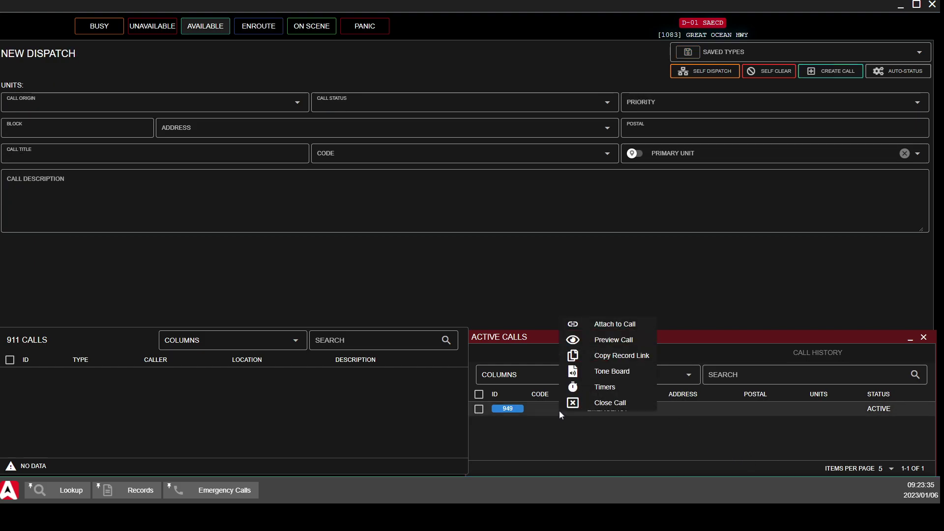
{"action": "left_click", "coordinate": [618, 329]}
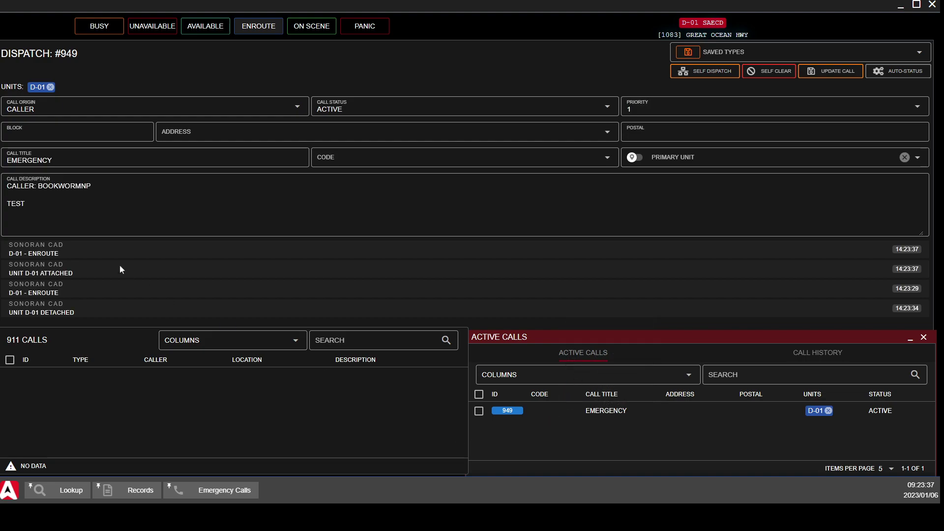
{"action": "left_click", "coordinate": [312, 27]}
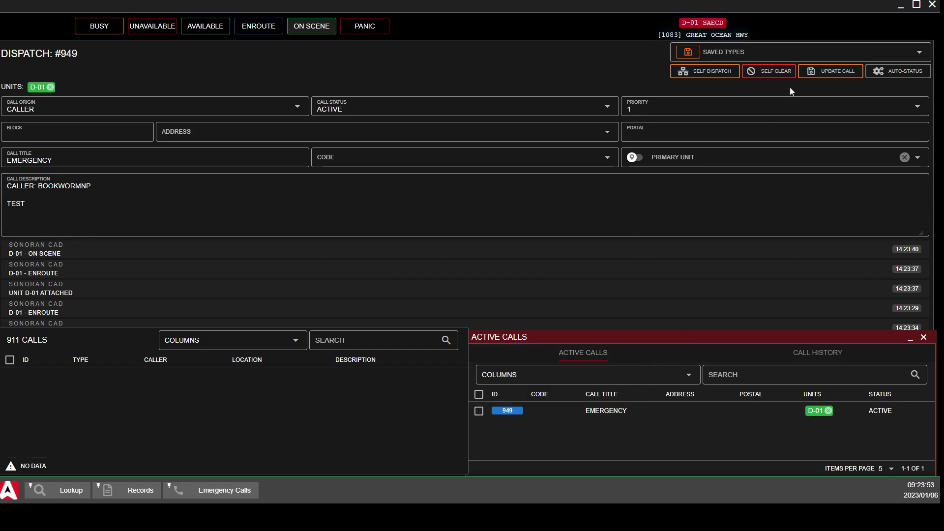
{"action": "left_click", "coordinate": [782, 74]}
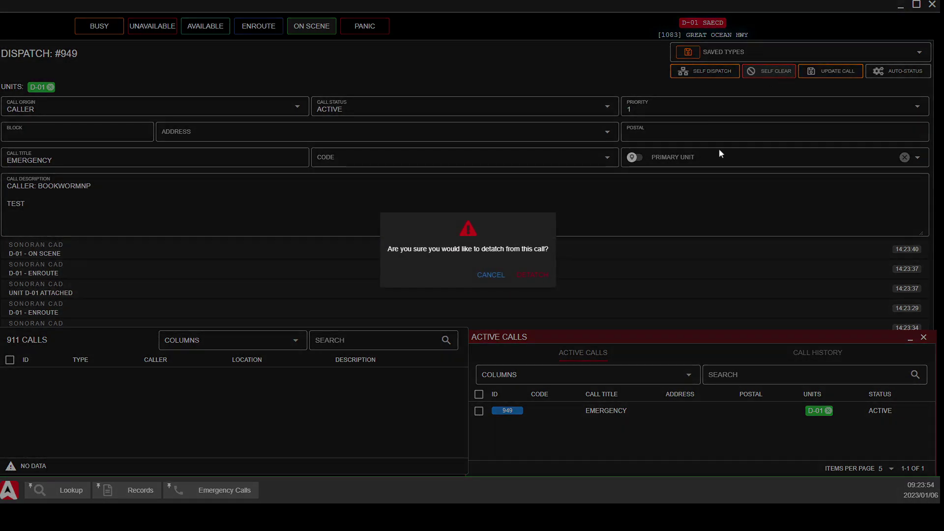
{"action": "left_click", "coordinate": [532, 275]}
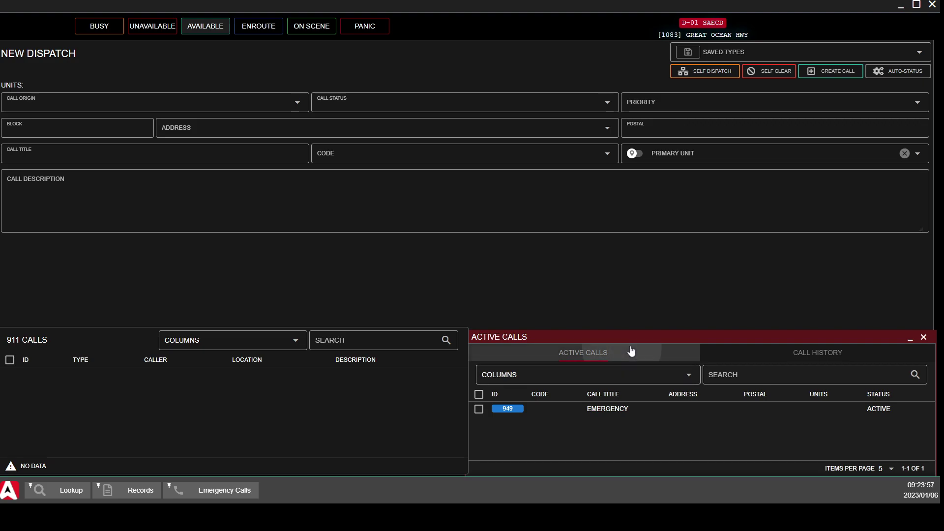
Close the Active Calls window from its header menu
{"action": "right_click", "coordinate": [632, 352]}
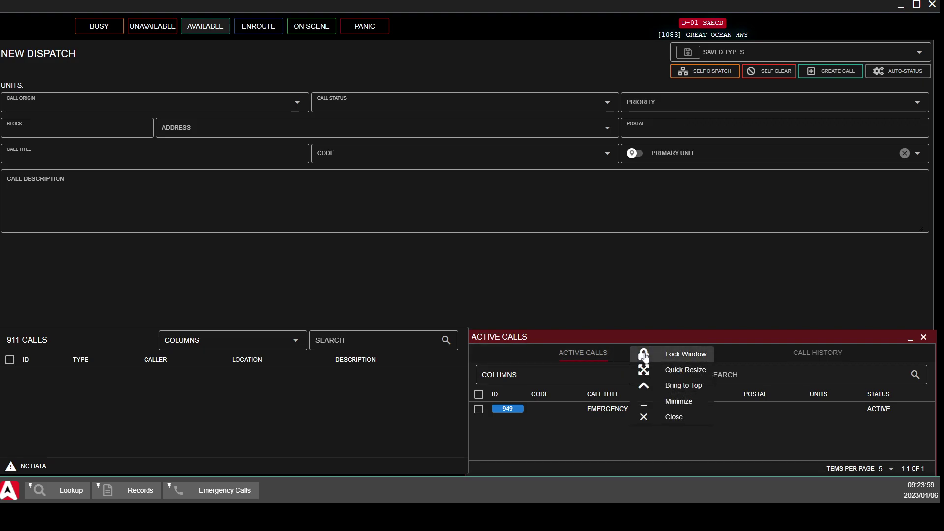
{"action": "left_click", "coordinate": [681, 417]}
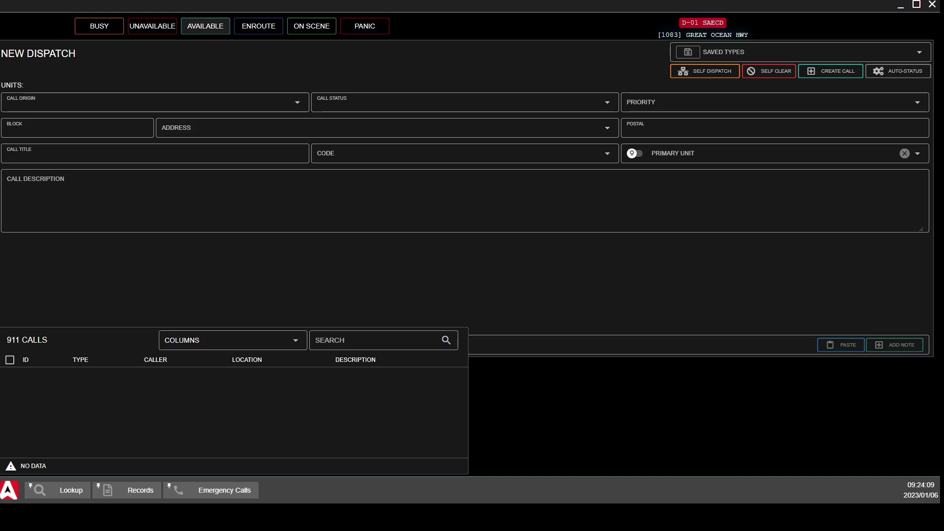
Report a traffic stop in game chat with '/ts red 4d suv occ x2', then return to the CAD
{"action": "key", "text": "Escape"}
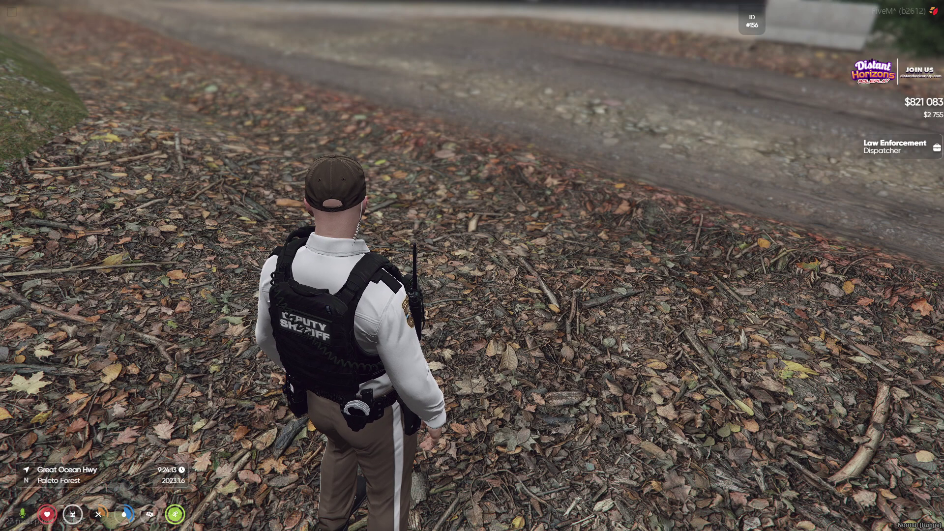
{"action": "type", "text": "t/ts"}
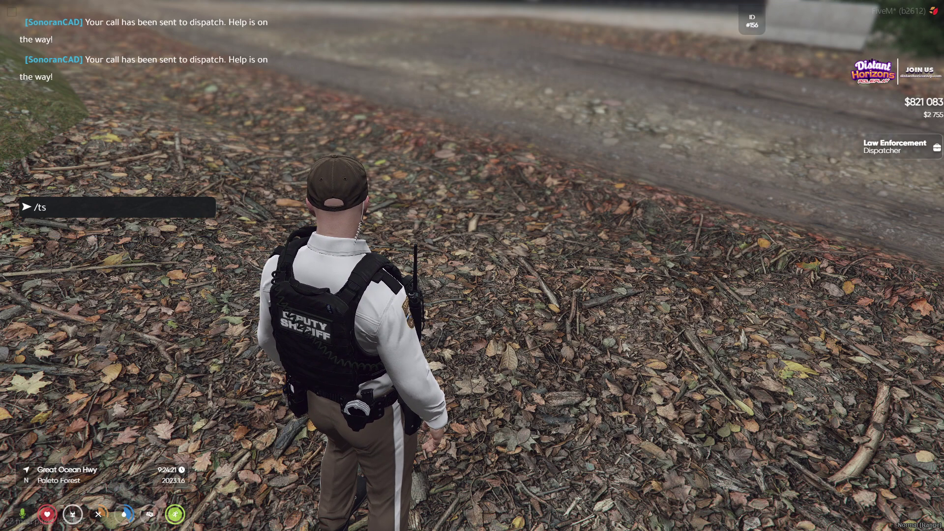
{"action": "type", "text": " red 4d"}
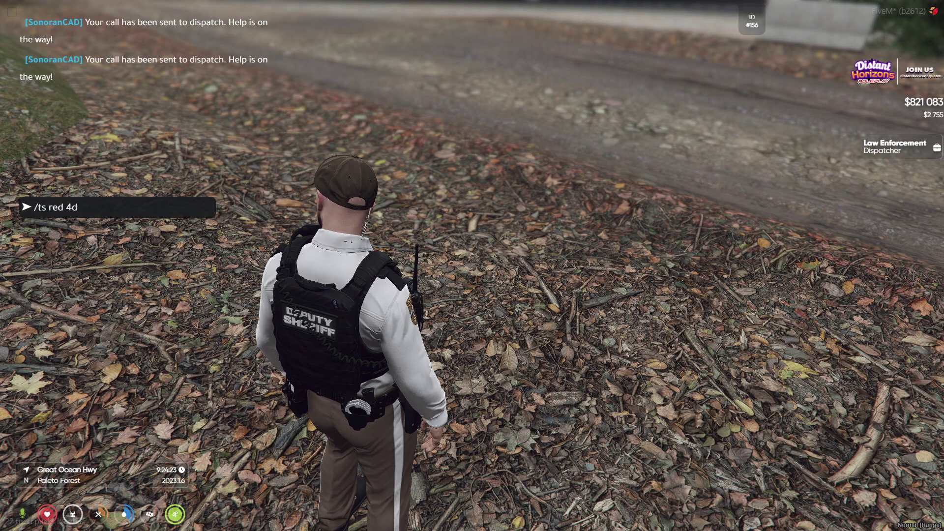
{"action": "type", "text": " suv"}
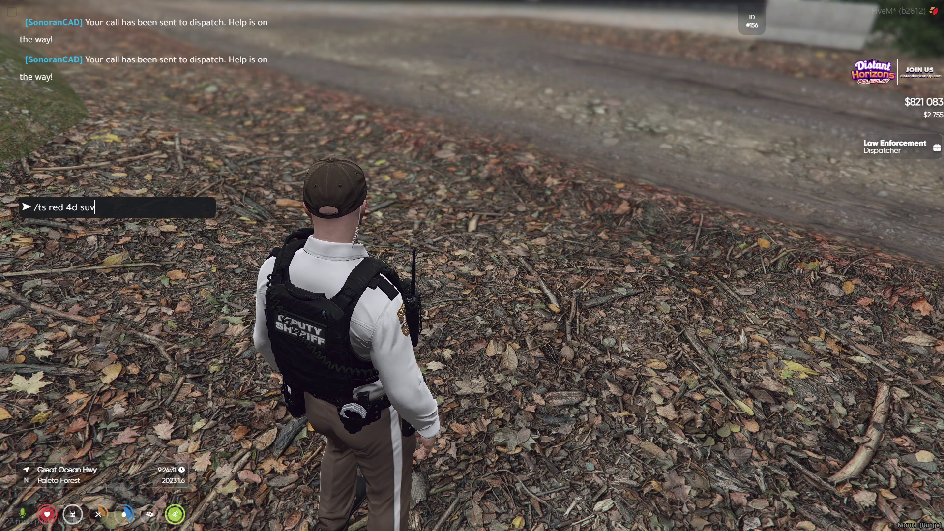
{"action": "type", "text": "occ x2"}
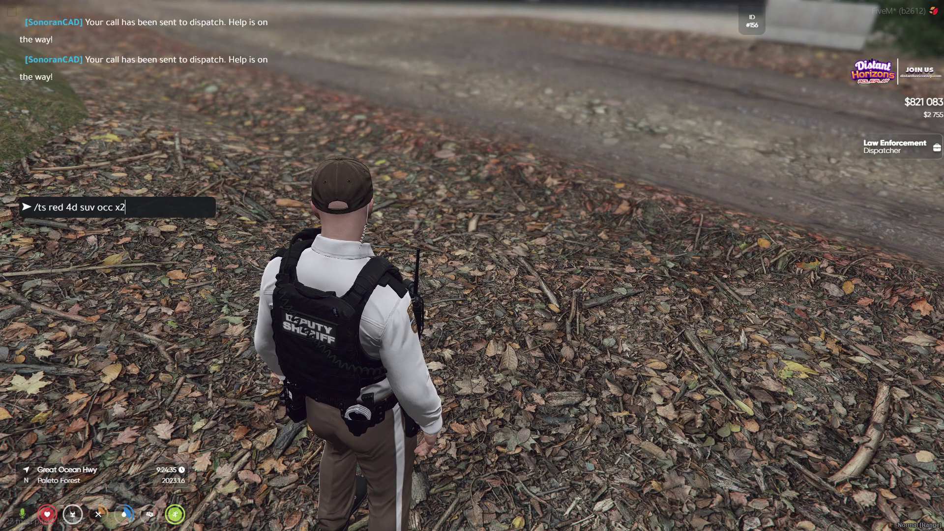
{"action": "key", "text": "Return"}
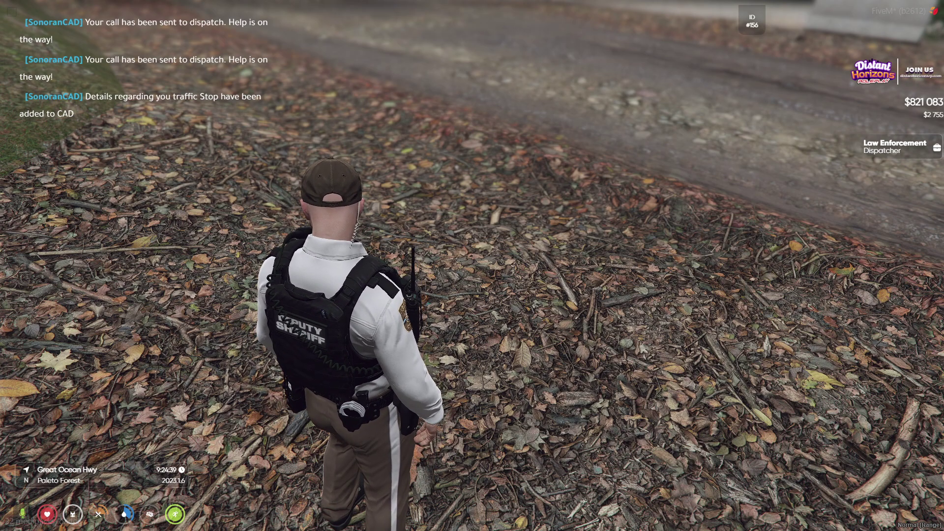
{"action": "key", "text": "alt+Tab"}
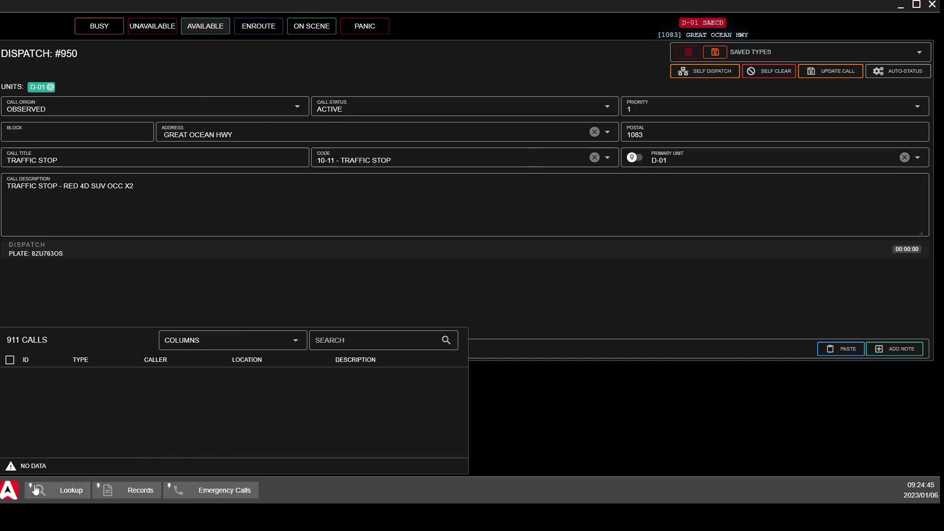
Reopen Dispatch > Active Calls beside call #950 and check its description and title fields
{"action": "left_click", "coordinate": [9, 490]}
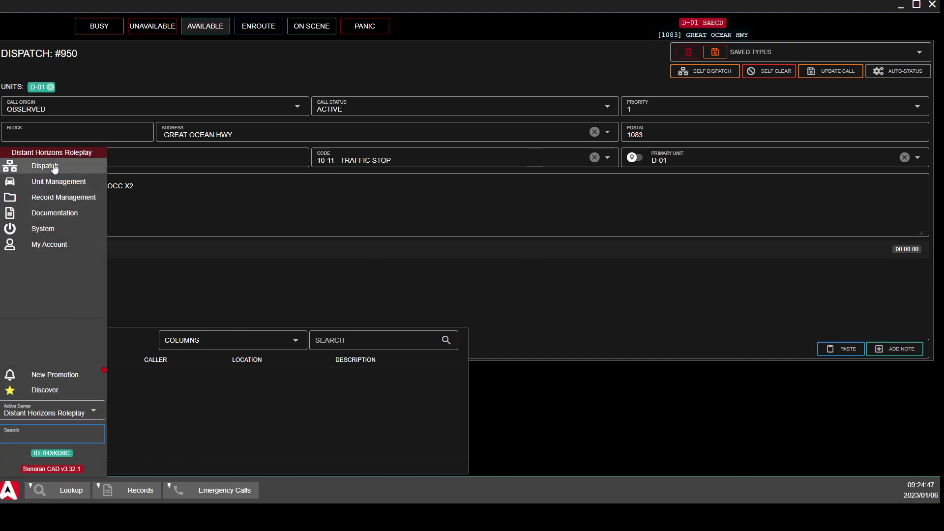
{"action": "mouse_move", "coordinate": [54, 169]}
{"action": "left_click", "coordinate": [125, 164]}
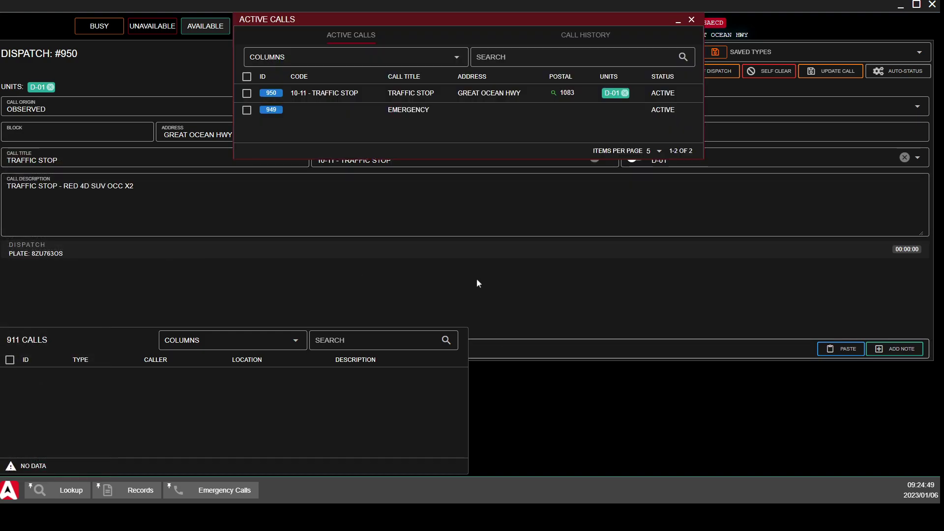
{"action": "left_click_drag", "start_coordinate": [500, 20], "coordinate": [714, 340]}
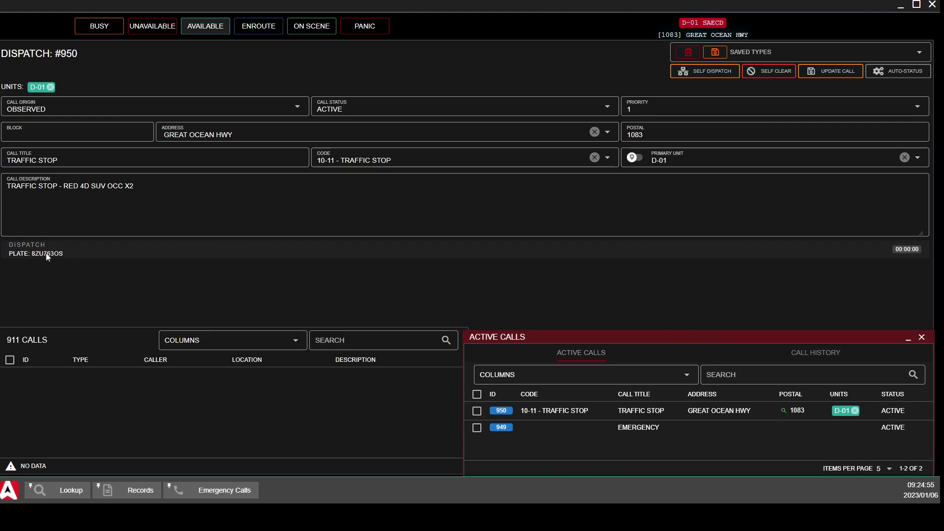
{"action": "left_click", "coordinate": [143, 210]}
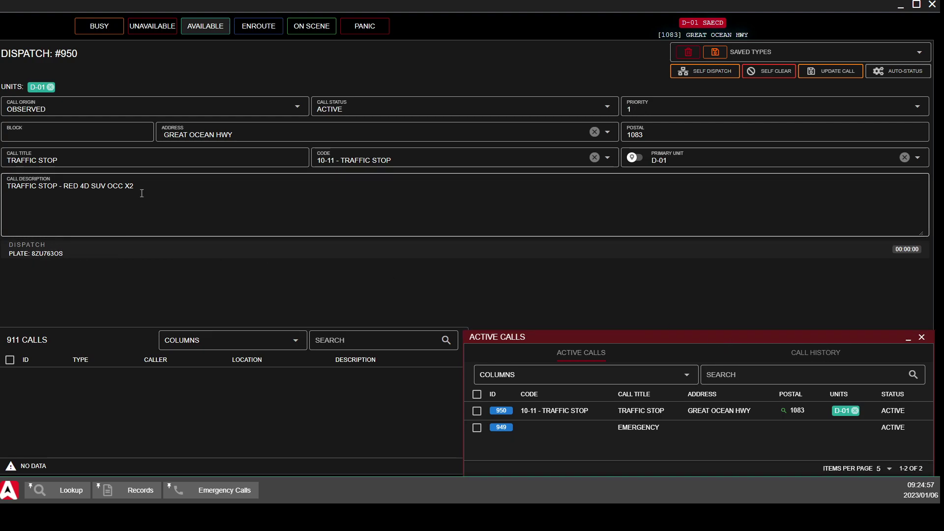
{"action": "left_click", "coordinate": [114, 160]}
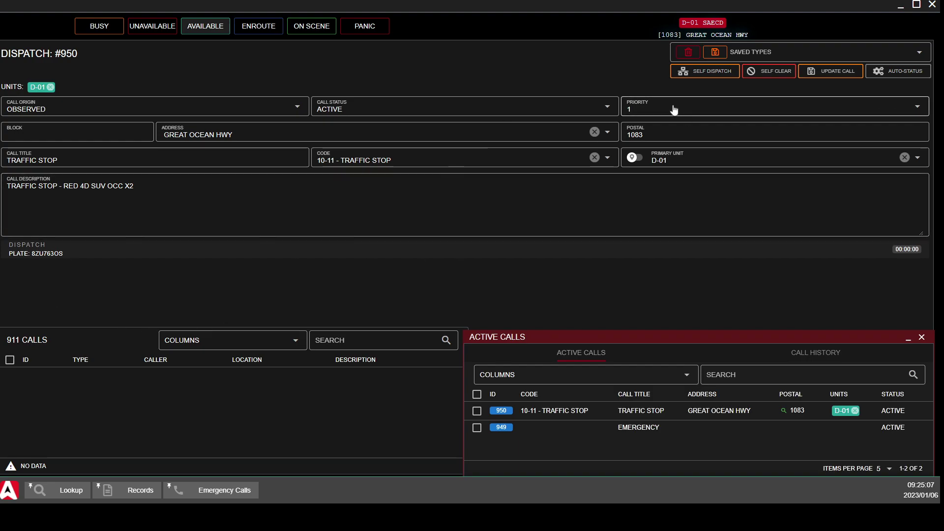
Set traffic stop #950's call status to Closed and update the call
{"action": "left_click", "coordinate": [538, 113]}
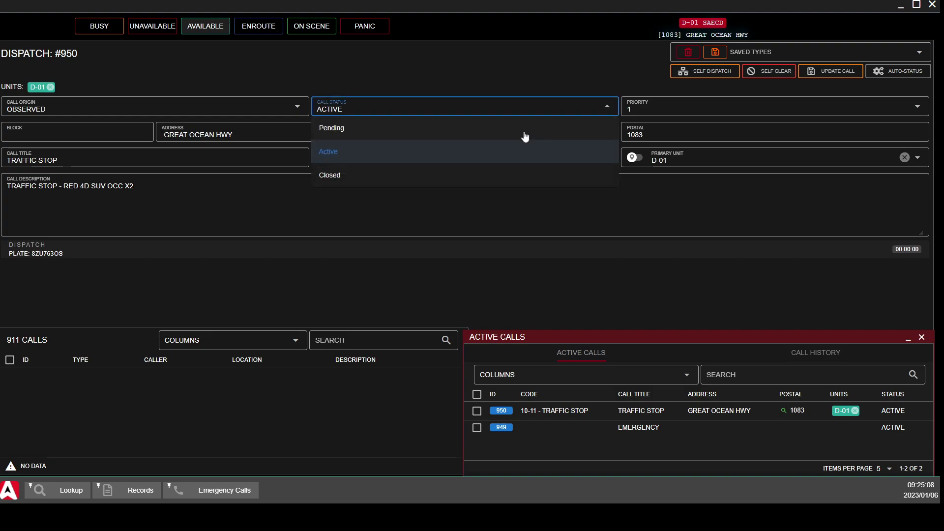
{"action": "left_click", "coordinate": [498, 175]}
{"action": "left_click", "coordinate": [831, 71]}
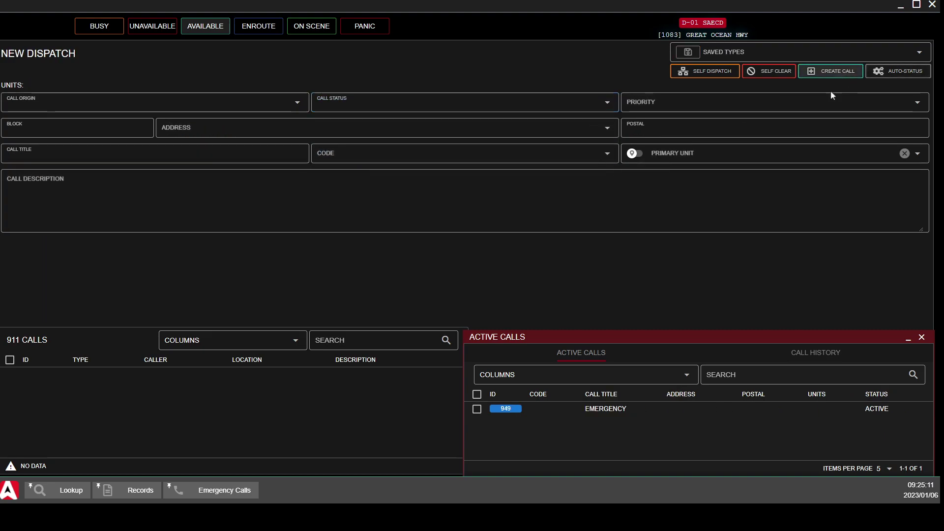